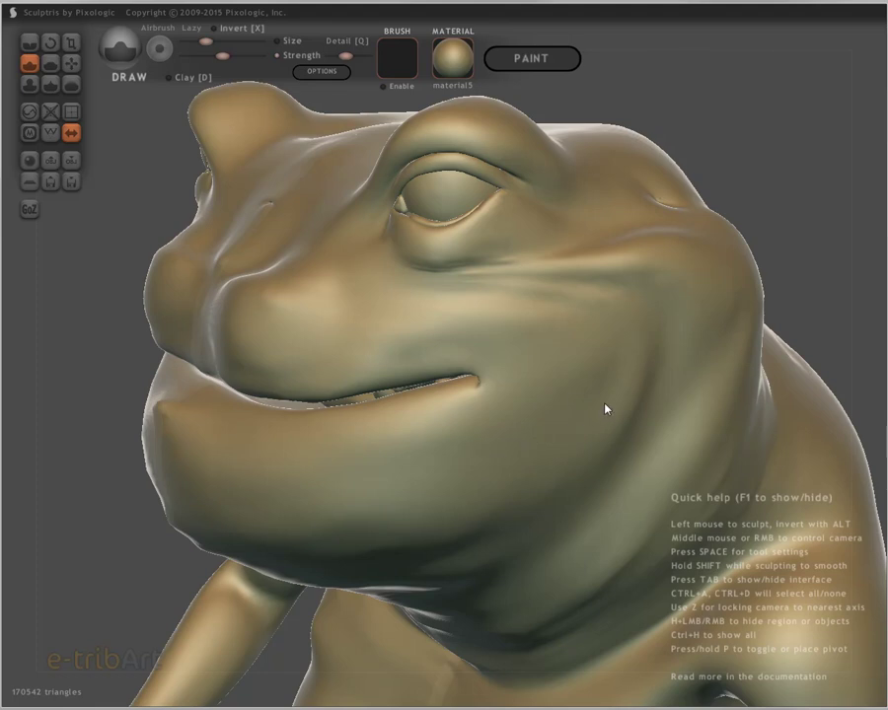
# Turn Quick help off and back on with F1, then bring up the paint-mode mapping dialog (512, tight).
pyautogui.moveTo(789, 286)
pyautogui.mouseDown()
pyautogui.moveTo(755, 272)
pyautogui.moveTo(737, 311)
pyautogui.moveTo(755, 316)
pyautogui.moveTo(736, 310)
pyautogui.moveTo(743, 310)
pyautogui.moveTo(730, 321)
pyautogui.moveTo(751, 318)
pyautogui.moveTo(764, 291)
pyautogui.moveTo(684, 335)
pyautogui.moveTo(697, 331)
pyautogui.mouseUp()
pyautogui.moveTo(697, 330); pyautogui.dragTo(698, 314, button='right')
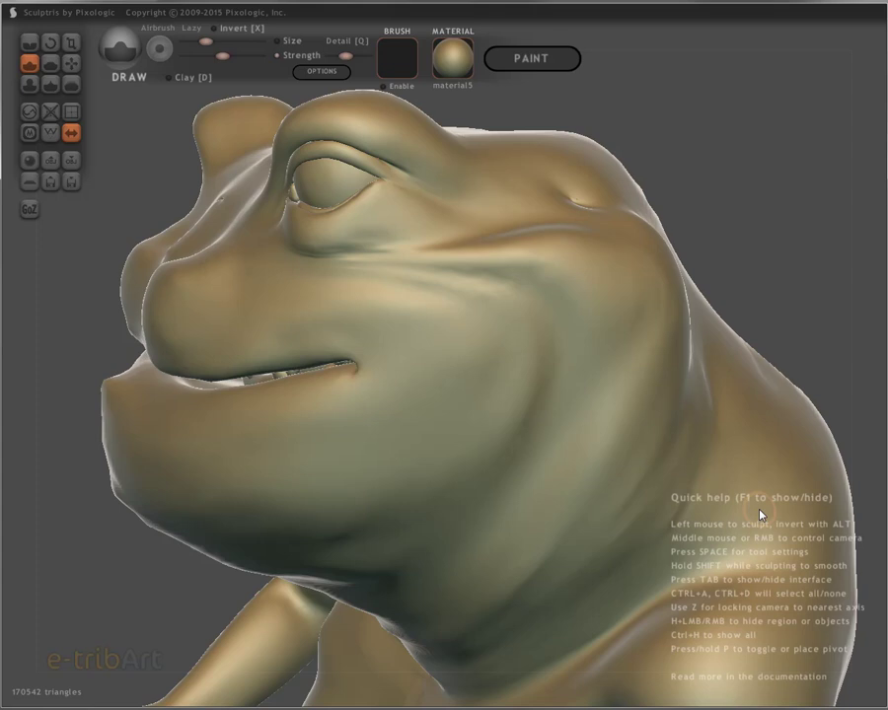
pyautogui.press('F1')
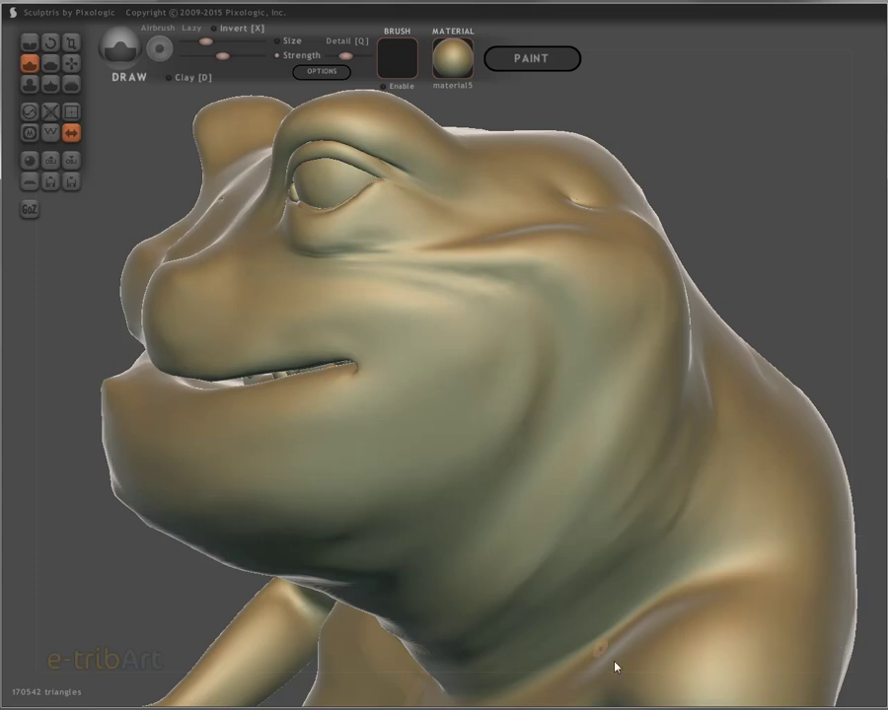
pyautogui.press('F1')
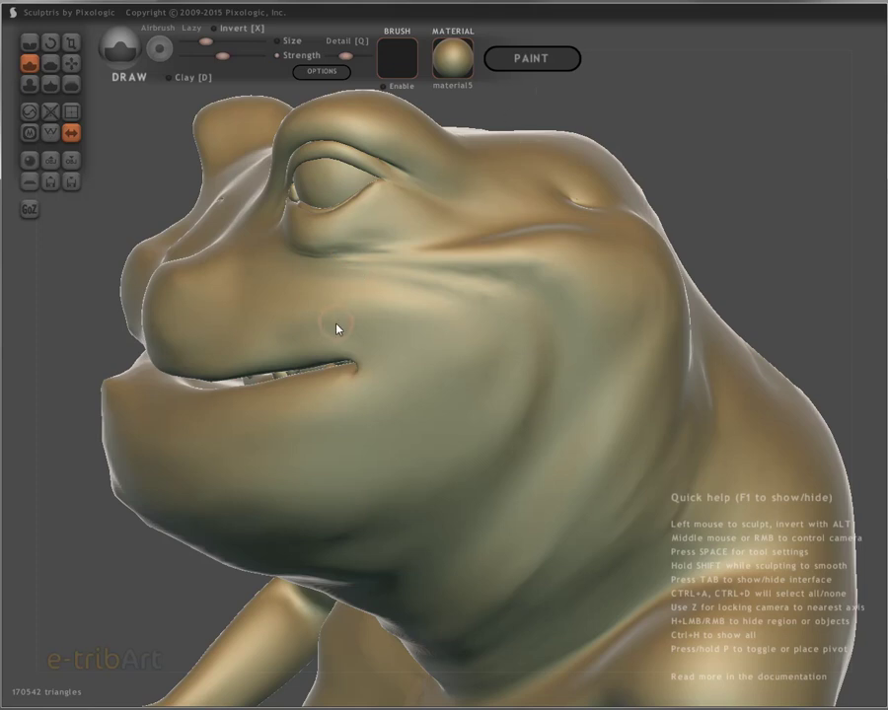
pyautogui.click(530, 60)
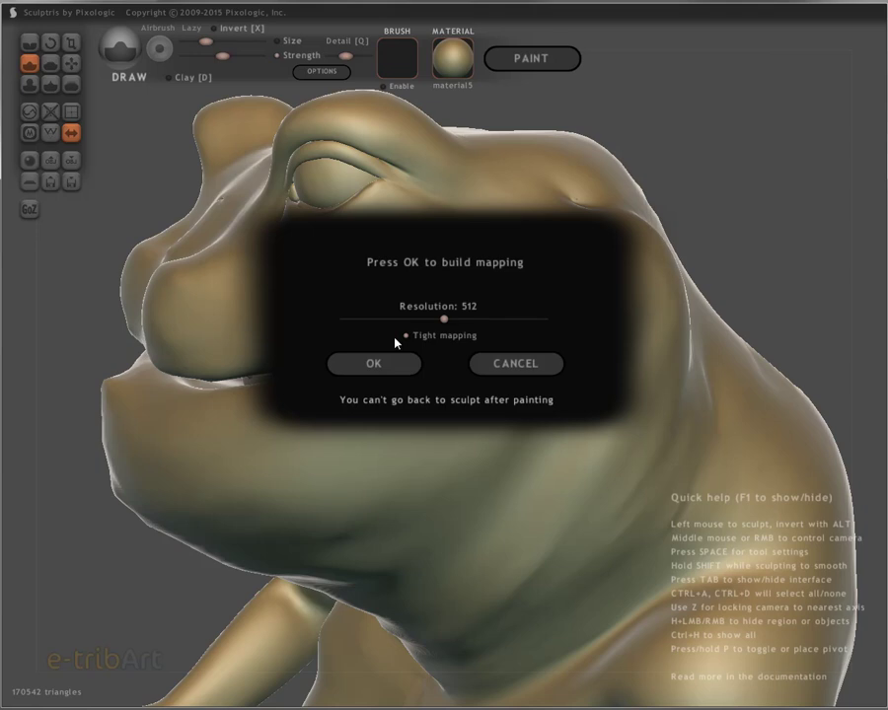
# Cancel the texture-mapping dialog and carve a Crease groove across the cheek under the eye.
pyautogui.click(503, 368)
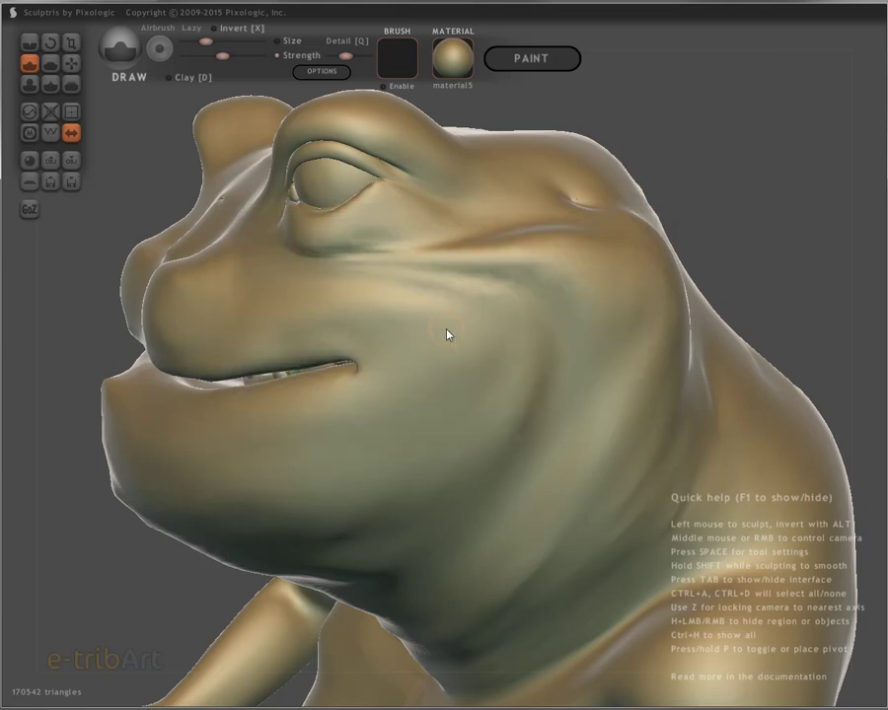
pyautogui.moveTo(501, 219); pyautogui.dragTo(451, 254)
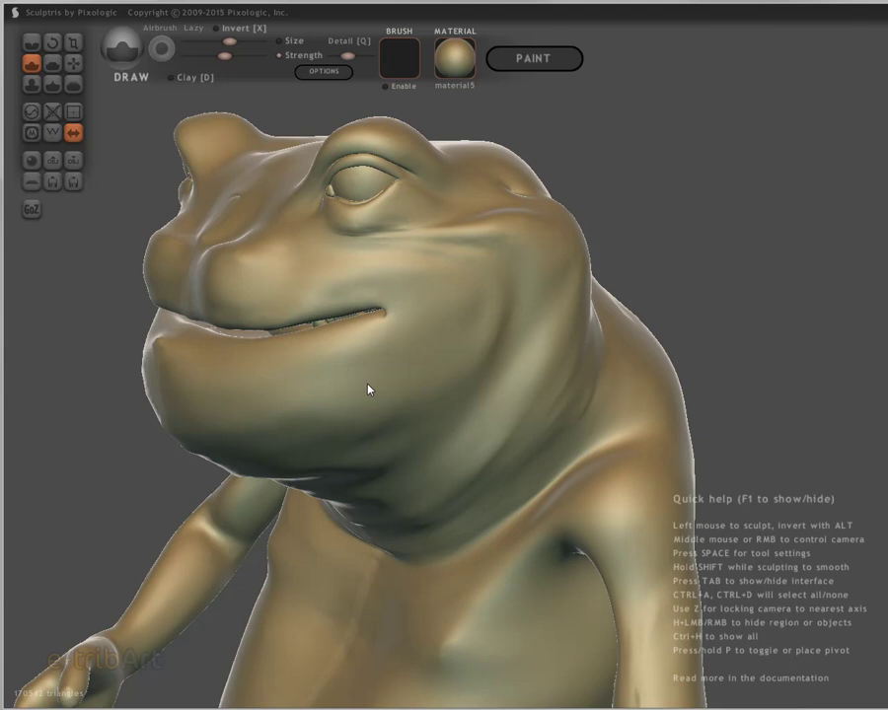
pyautogui.click(321, 73)
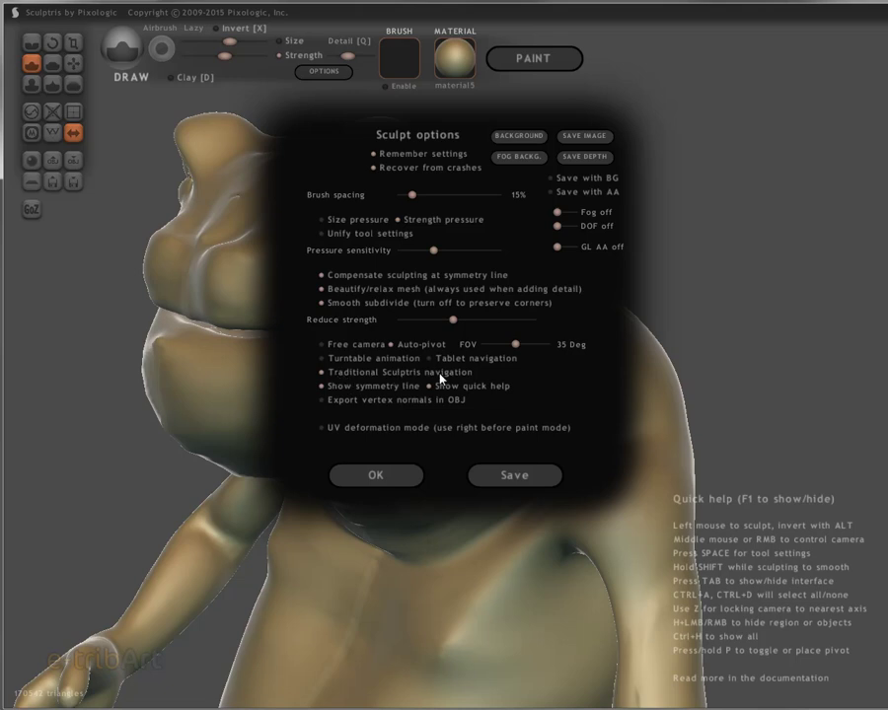
pyautogui.click(484, 478)
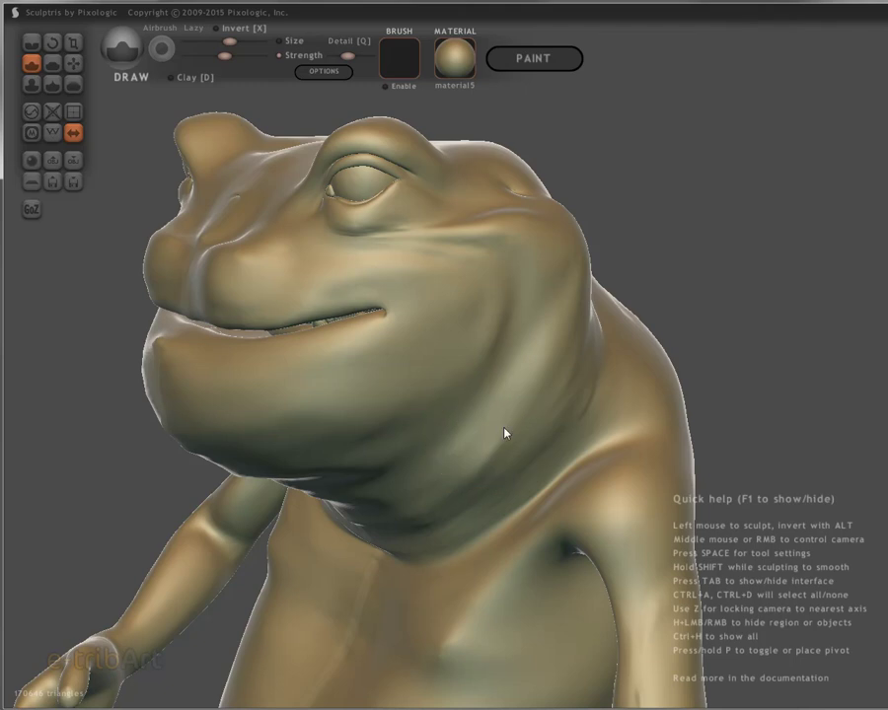
pyautogui.moveTo(505, 432)
pyautogui.mouseDown(button='middle')
pyautogui.moveTo(492, 452)
pyautogui.moveTo(367, 448)
pyautogui.moveTo(386, 460)
pyautogui.moveTo(608, 446)
pyautogui.moveTo(484, 448)
pyautogui.moveTo(495, 416)
pyautogui.moveTo(407, 420)
pyautogui.moveTo(481, 432)
pyautogui.moveTo(592, 431)
pyautogui.moveTo(485, 432)
pyautogui.moveTo(530, 357)
pyautogui.moveTo(521, 434)
pyautogui.moveTo(500, 450)
pyautogui.moveTo(481, 436)
pyautogui.moveTo(533, 426)
pyautogui.moveTo(523, 430)
pyautogui.mouseUp(button='middle')
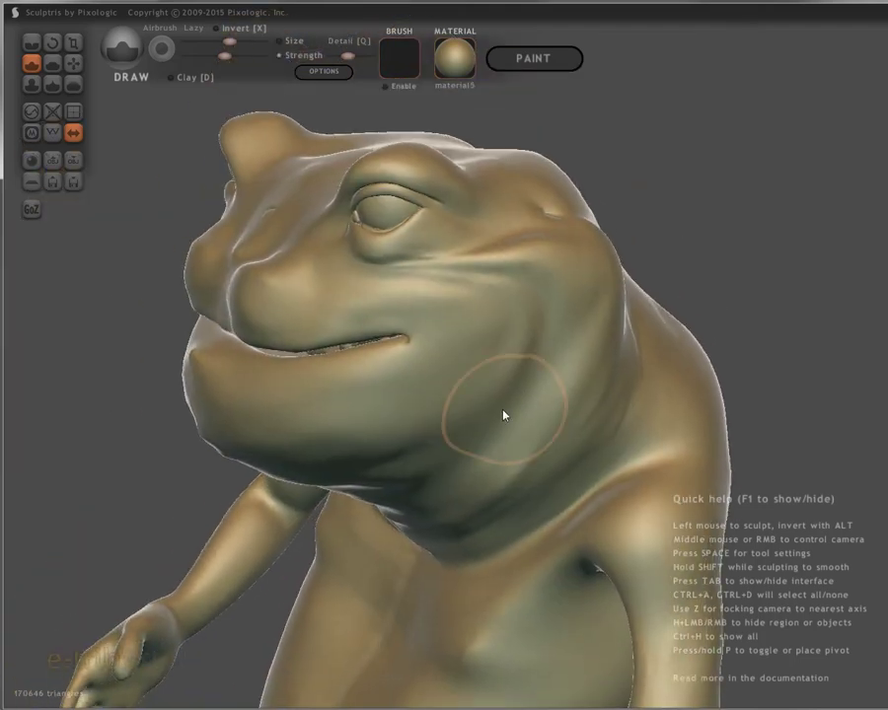
pyautogui.scroll(2, 503, 415)
pyautogui.scroll(3, 503, 415)
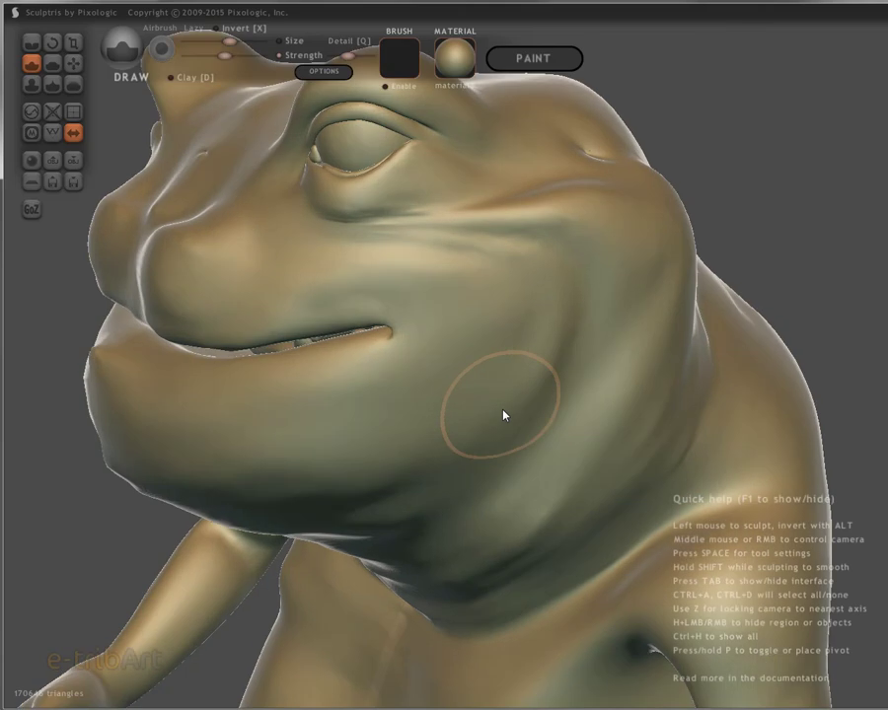
pyautogui.scroll(2, 503, 415)
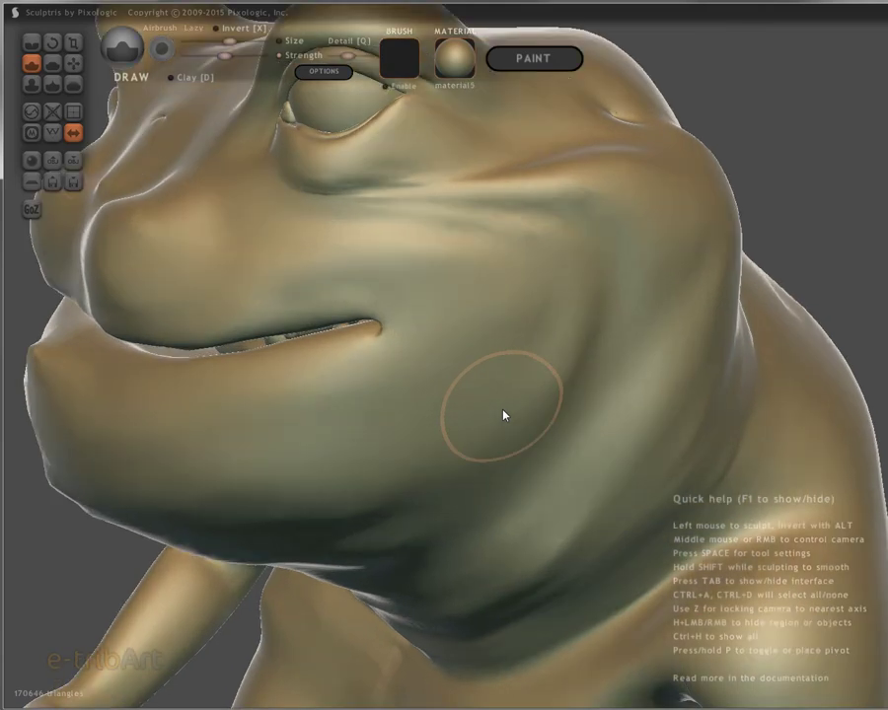
pyautogui.scroll(-1, 503, 416)
pyautogui.scroll(-3, 503, 415)
pyautogui.moveTo(503, 415)
pyautogui.mouseDown(button='middle')
pyautogui.moveTo(487, 433)
pyautogui.moveTo(489, 450)
pyautogui.moveTo(488, 414)
pyautogui.mouseUp(button='middle')
pyautogui.scroll(1, 487, 414)
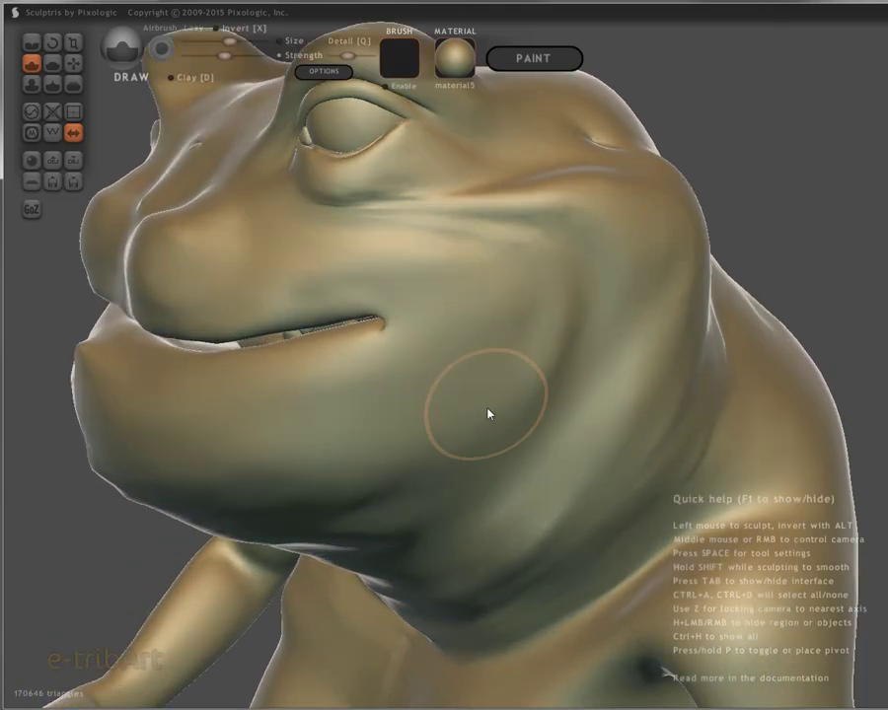
pyautogui.scroll(-1, 487, 415)
pyautogui.moveTo(479, 417)
pyautogui.mouseDown(button='middle')
pyautogui.moveTo(443, 428)
pyautogui.moveTo(463, 430)
pyautogui.moveTo(375, 424)
pyautogui.moveTo(422, 437)
pyautogui.mouseUp(button='middle')
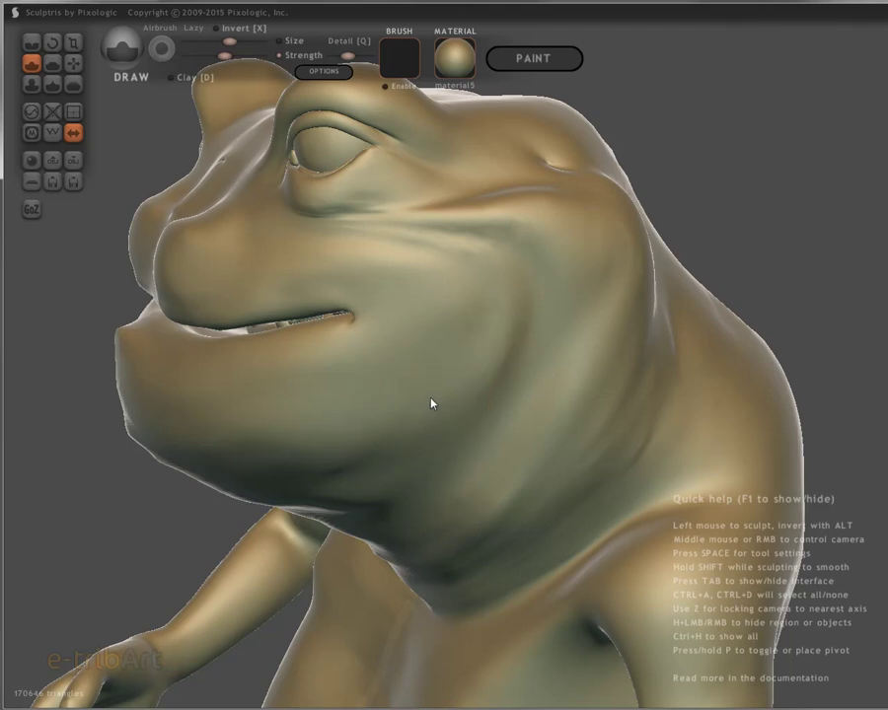
pyautogui.moveTo(431, 404)
pyautogui.mouseDown(button='middle')
pyautogui.moveTo(452, 381)
pyautogui.moveTo(449, 414)
pyautogui.moveTo(470, 418)
pyautogui.moveTo(449, 422)
pyautogui.mouseUp(button='middle')
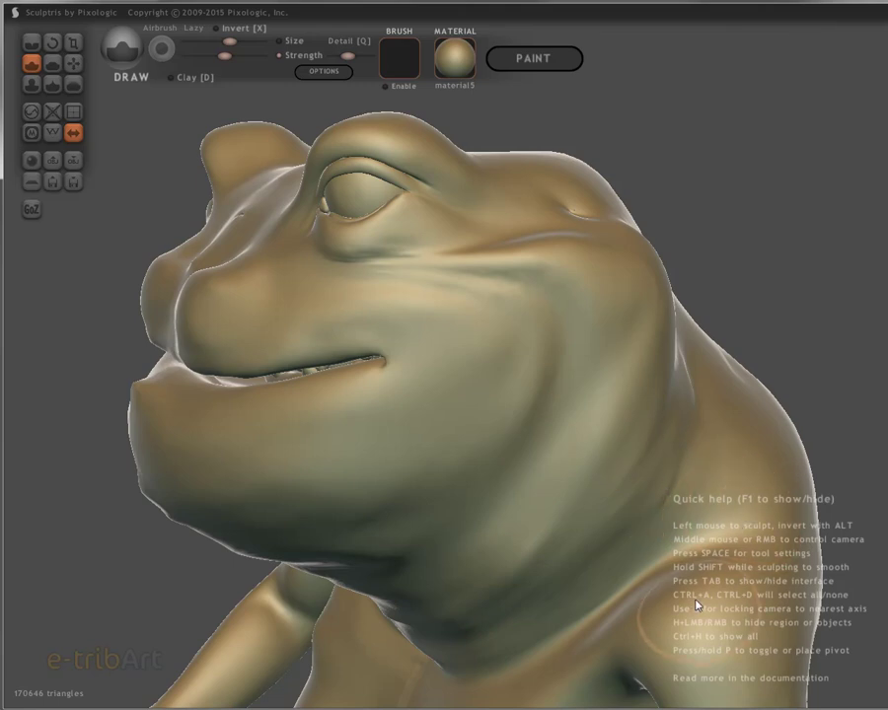
pyautogui.press('F1')
pyautogui.press('F1')
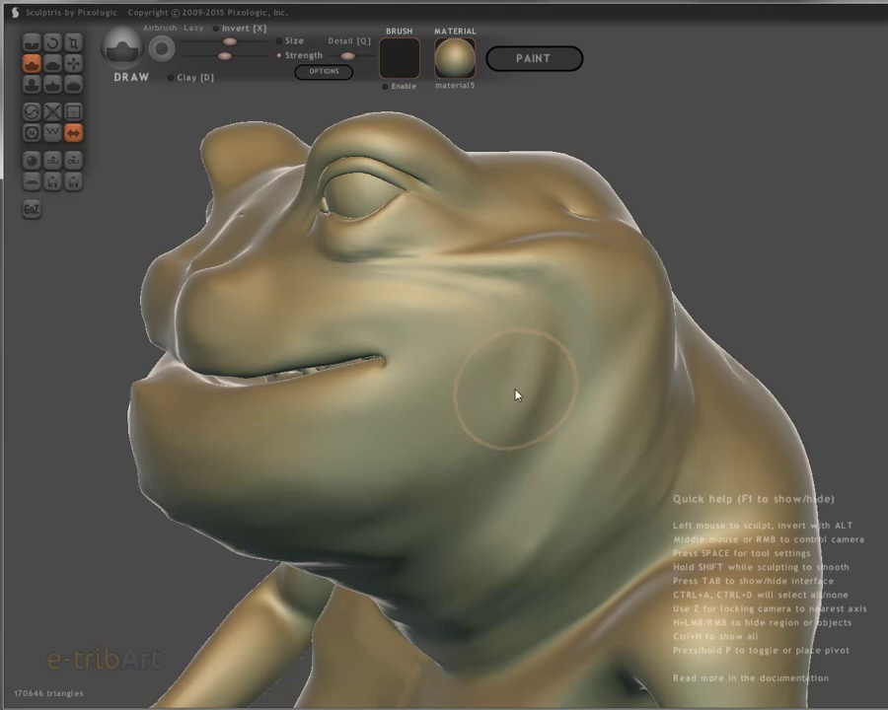
pyautogui.moveTo(463, 372)
pyautogui.mouseDown(button='middle')
pyautogui.moveTo(525, 391)
pyautogui.moveTo(464, 381)
pyautogui.moveTo(474, 403)
pyautogui.moveTo(468, 388)
pyautogui.mouseUp(button='middle')
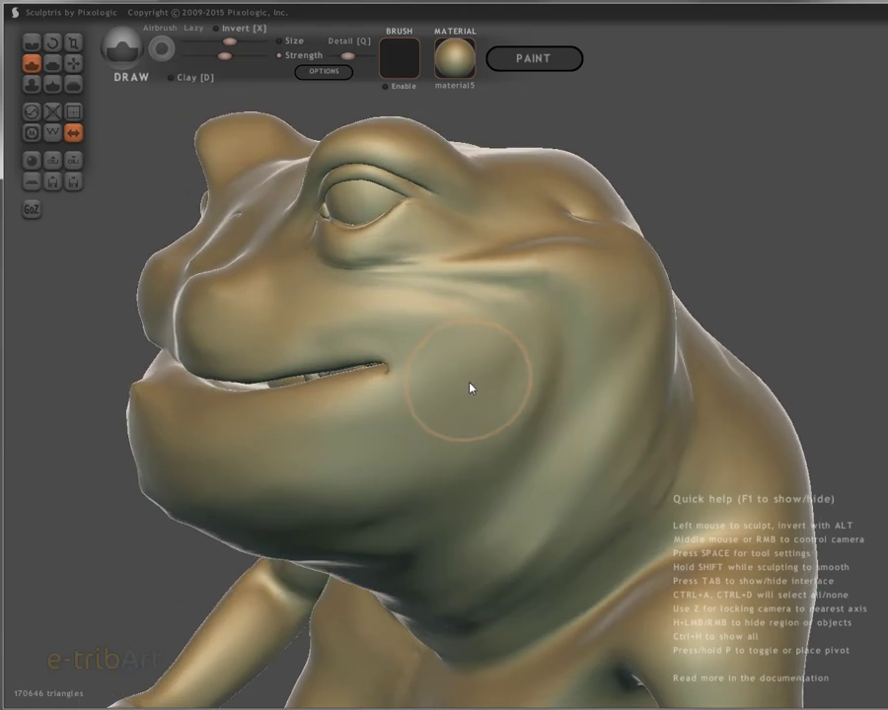
pyautogui.press('z')
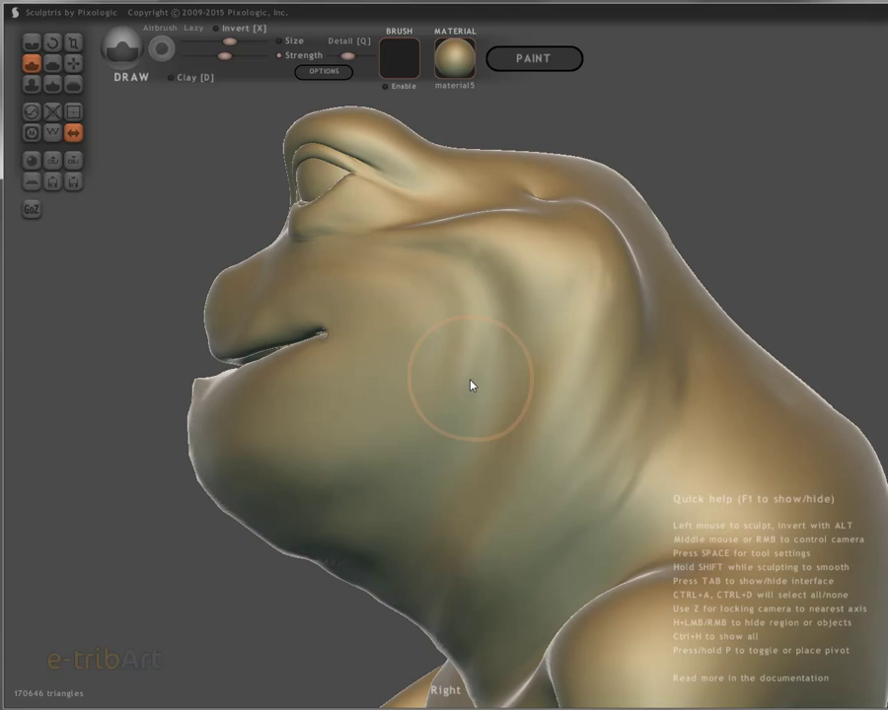
pyautogui.moveTo(440, 394)
pyautogui.mouseDown(button='middle')
pyautogui.moveTo(426, 395)
pyautogui.moveTo(430, 408)
pyautogui.moveTo(530, 438)
pyautogui.moveTo(688, 442)
pyautogui.mouseUp(button='middle')
pyautogui.press('z')
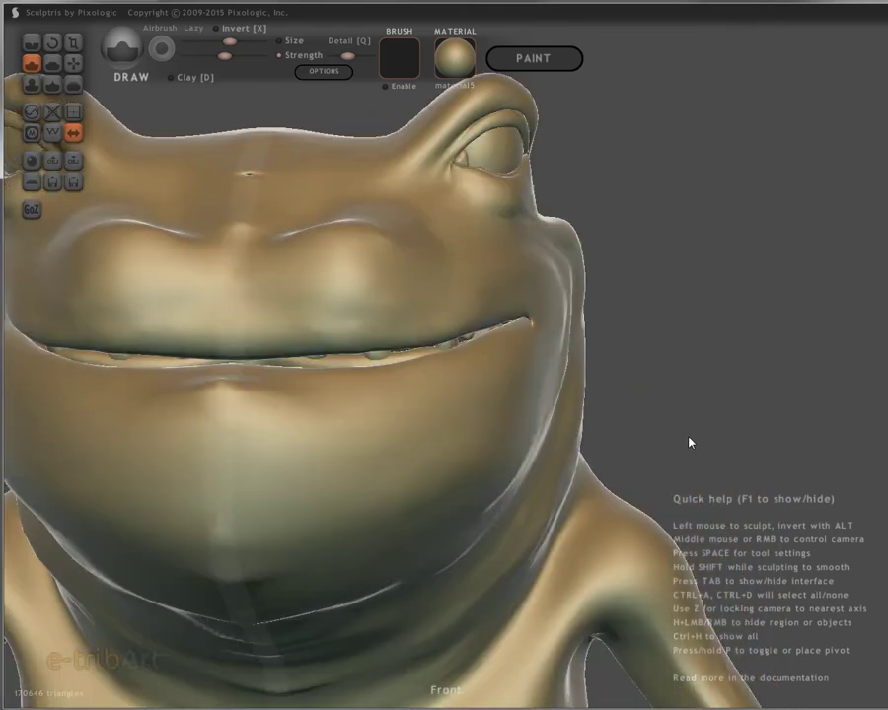
pyautogui.moveTo(535, 542)
pyautogui.mouseDown(button='middle')
pyautogui.moveTo(355, 565)
pyautogui.moveTo(244, 548)
pyautogui.moveTo(303, 554)
pyautogui.moveTo(336, 584)
pyautogui.moveTo(370, 557)
pyautogui.moveTo(346, 565)
pyautogui.mouseUp(button='middle')
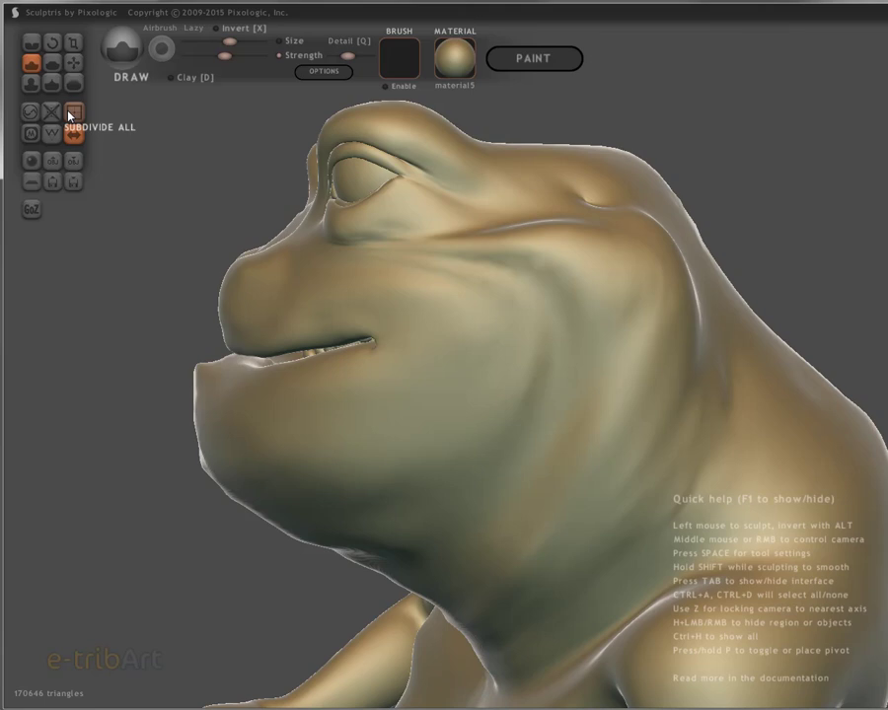
# Toggle the wireframe on and off, switch to the clay-building brush, and sculpt the cheek and jaw.
pyautogui.click(54, 134)
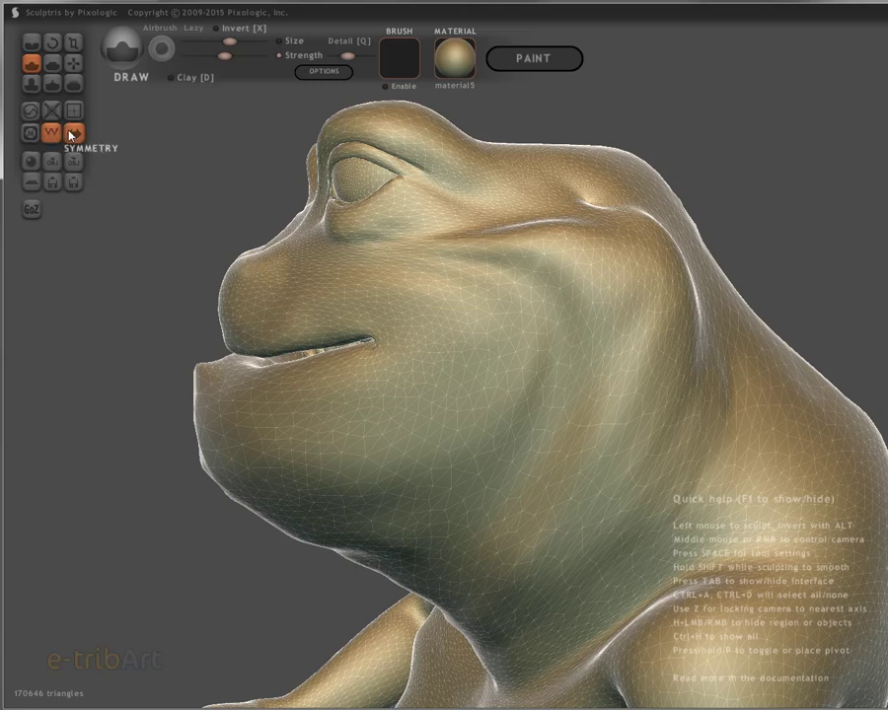
pyautogui.click(53, 136)
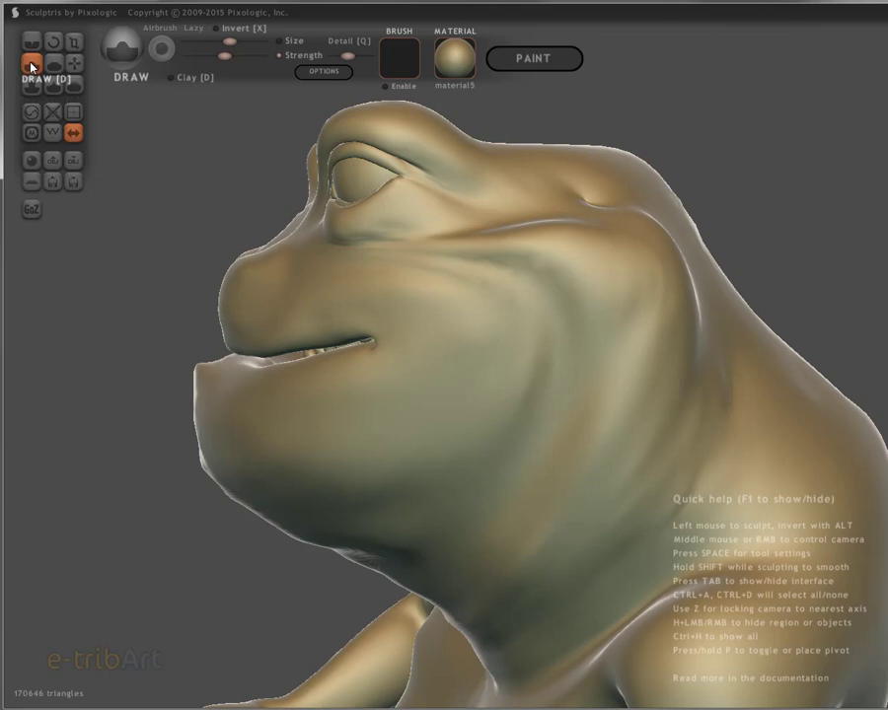
pyautogui.click(30, 66)
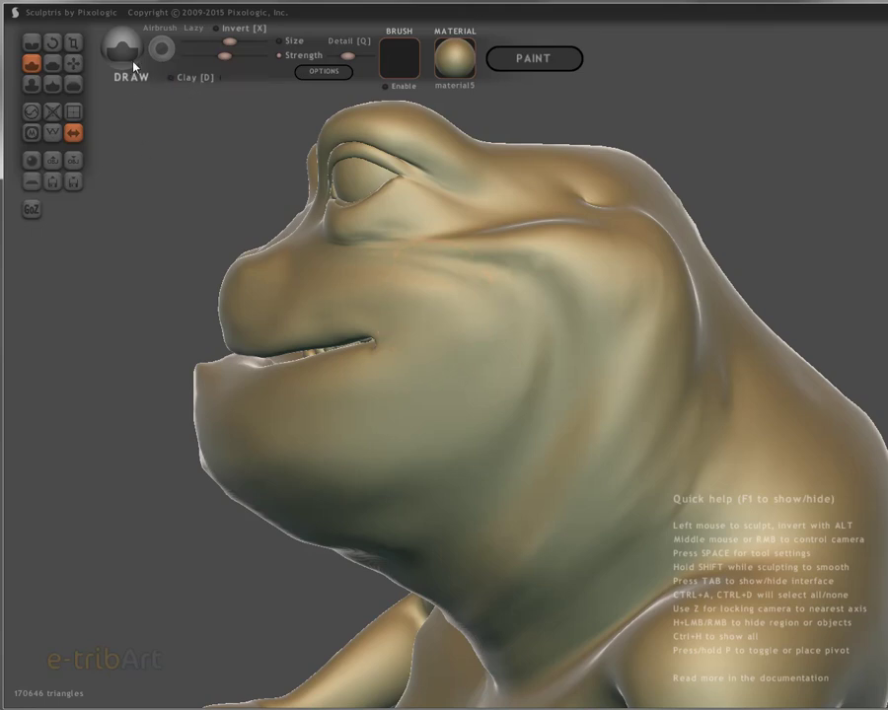
pyautogui.moveTo(446, 357)
pyautogui.mouseDown()
pyautogui.moveTo(432, 306)
pyautogui.moveTo(467, 399)
pyautogui.moveTo(379, 446)
pyautogui.moveTo(460, 375)
pyautogui.moveTo(444, 320)
pyautogui.mouseUp()
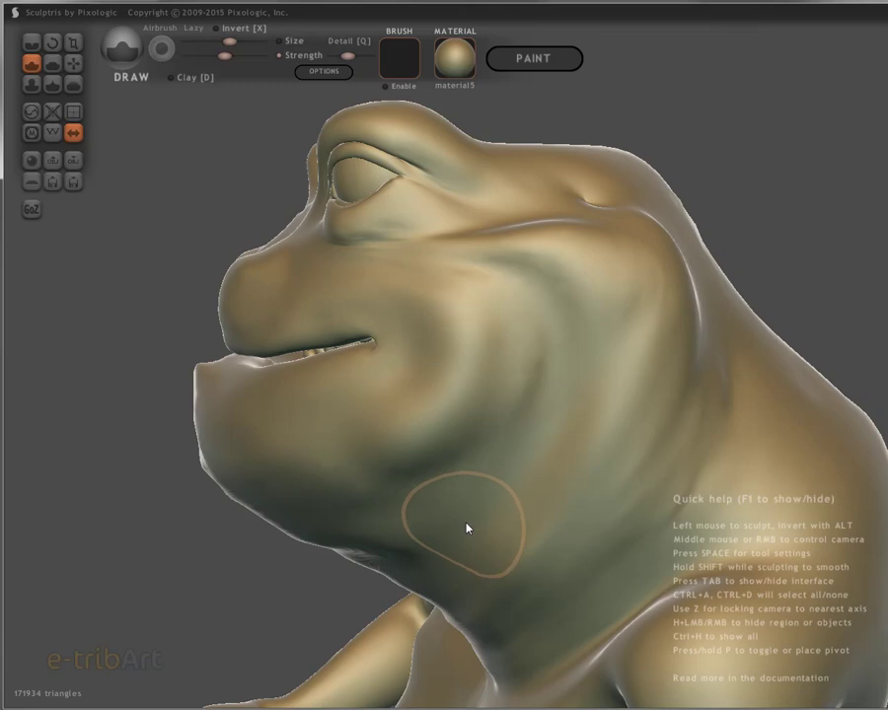
pyautogui.moveTo(464, 519)
pyautogui.mouseDown()
pyautogui.moveTo(469, 462)
pyautogui.moveTo(425, 428)
pyautogui.mouseUp()
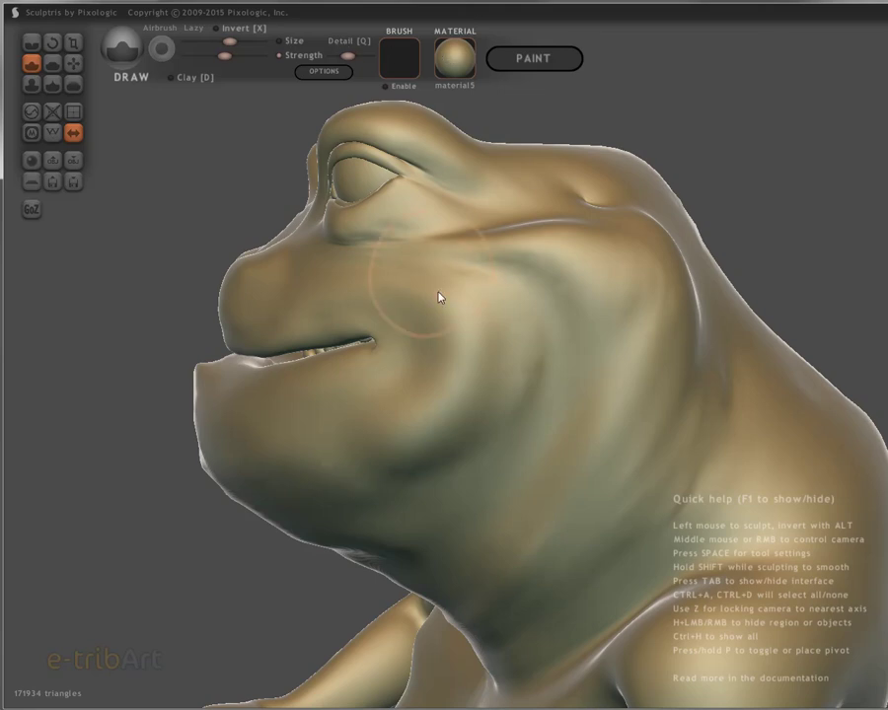
pyautogui.press('space')
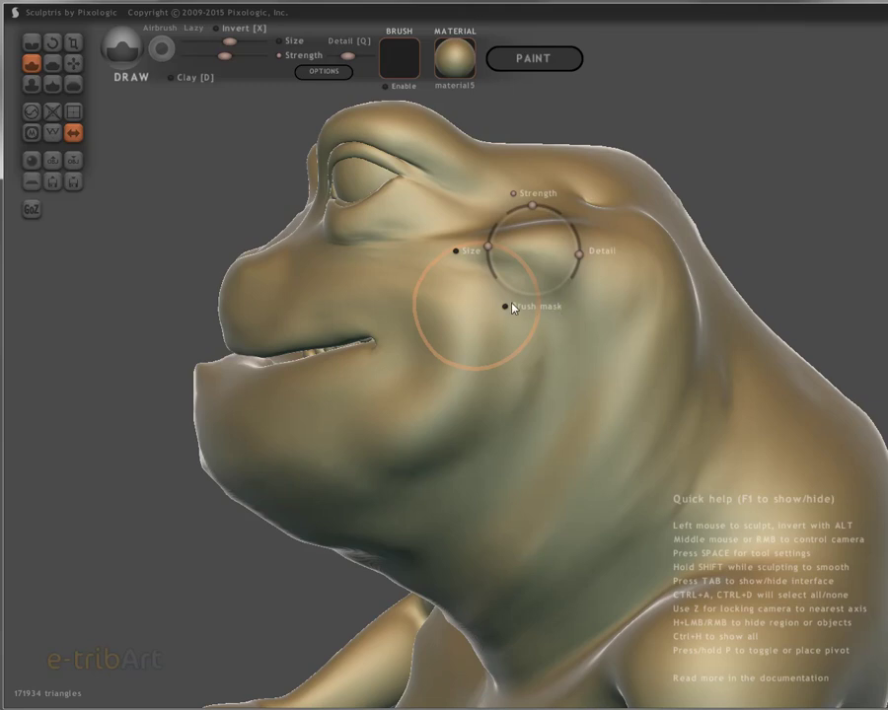
pyautogui.moveTo(487, 248)
pyautogui.mouseDown()
pyautogui.moveTo(514, 250)
pyautogui.moveTo(553, 213)
pyautogui.mouseUp()
pyautogui.moveTo(482, 295)
pyautogui.mouseDown()
pyautogui.moveTo(475, 363)
pyautogui.moveTo(421, 444)
pyautogui.moveTo(401, 455)
pyautogui.mouseUp()
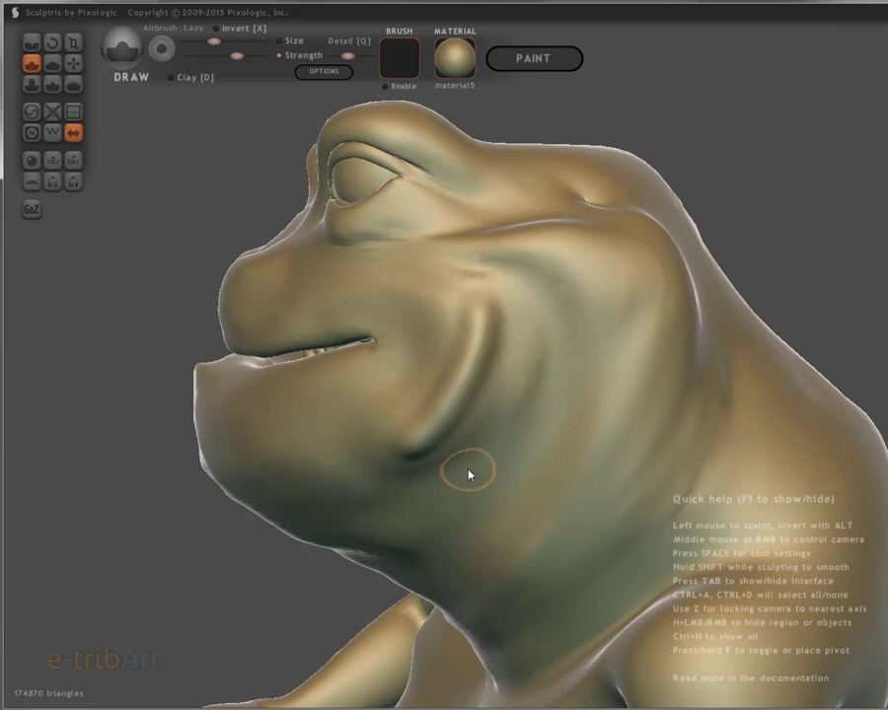
pyautogui.hotkey('ctrl', 'z')
pyautogui.hotkey('ctrl', 'z')
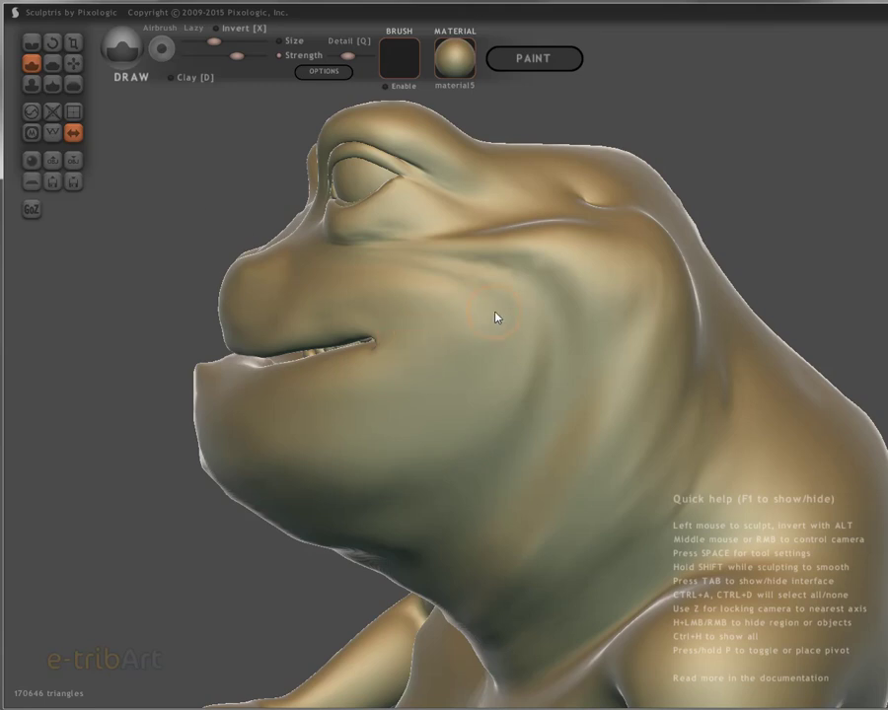
pyautogui.moveTo(494, 318); pyautogui.dragTo(418, 425)
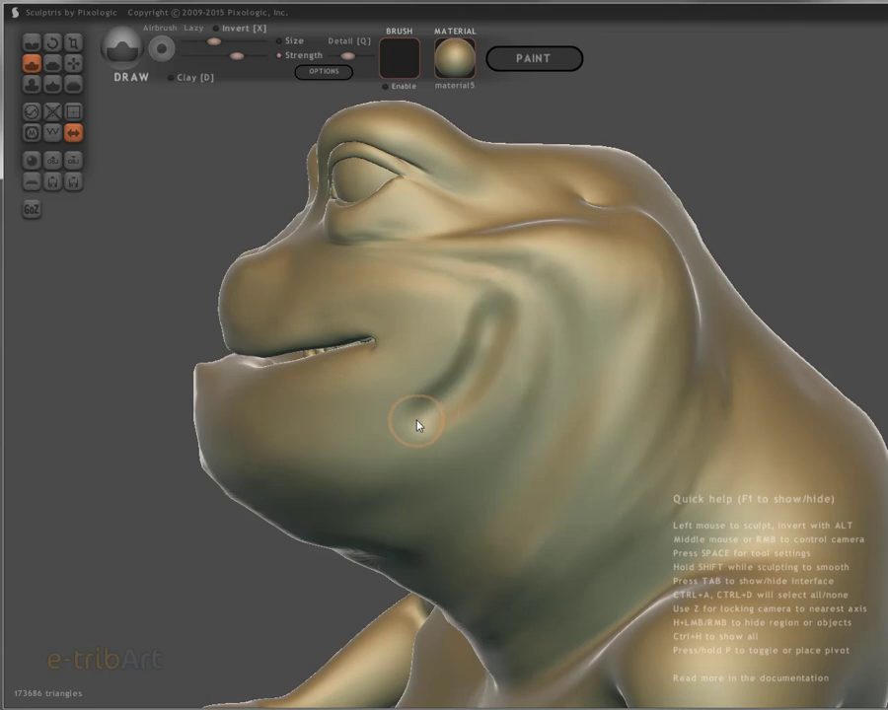
pyautogui.hotkey('ctrl', 'z')
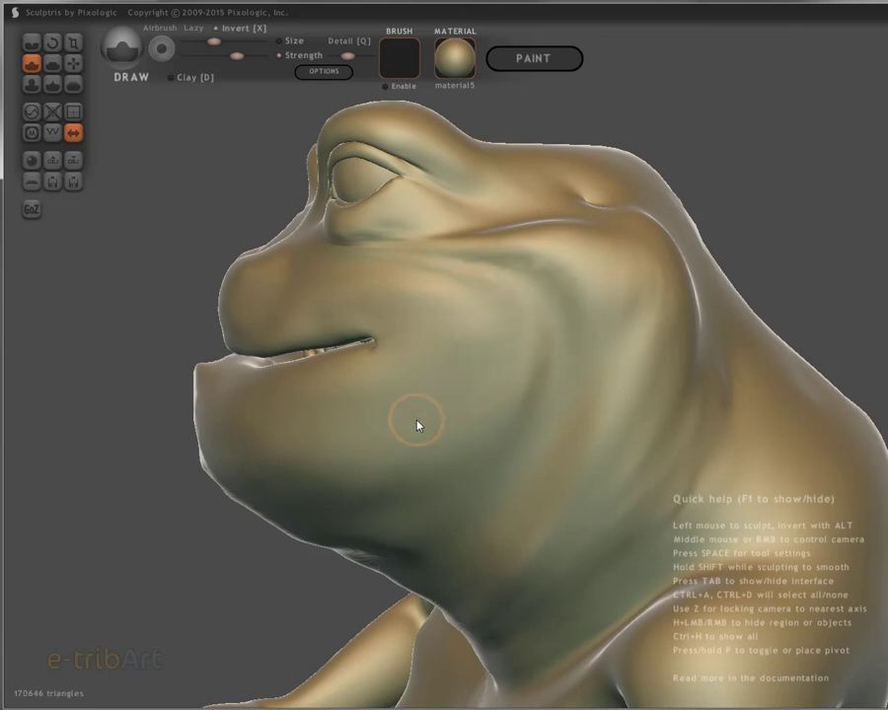
pyautogui.moveTo(503, 322)
pyautogui.mouseDown()
pyautogui.moveTo(487, 407)
pyautogui.moveTo(424, 458)
pyautogui.mouseUp()
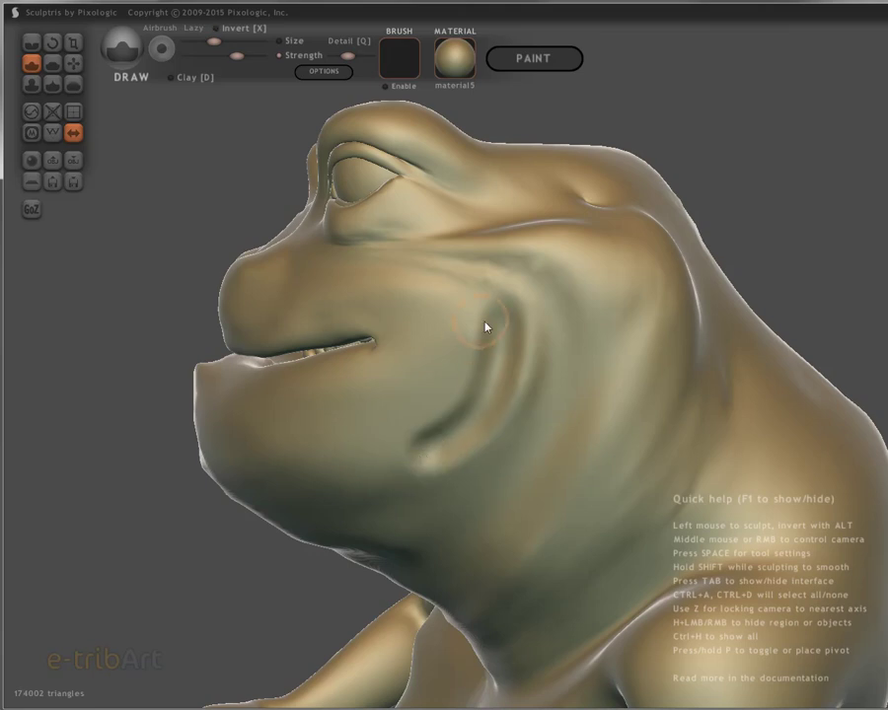
pyautogui.moveTo(489, 338); pyautogui.dragTo(445, 437)
pyautogui.moveTo(513, 339)
pyautogui.mouseDown()
pyautogui.moveTo(477, 425)
pyautogui.moveTo(405, 469)
pyautogui.moveTo(403, 432)
pyautogui.mouseUp()
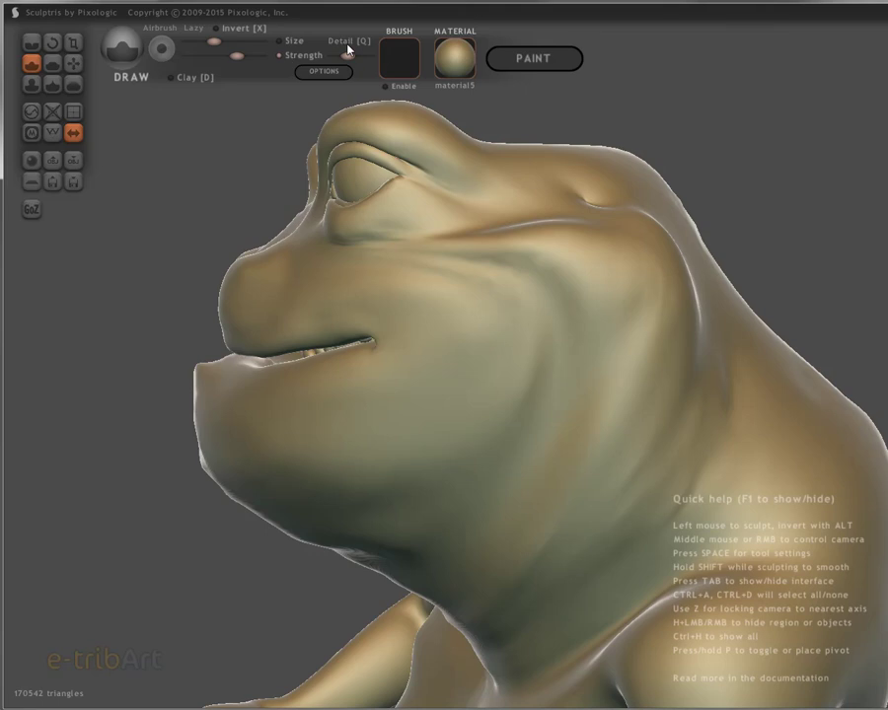
pyautogui.moveTo(344, 57); pyautogui.dragTo(326, 60)
pyautogui.moveTo(498, 363); pyautogui.dragTo(393, 452)
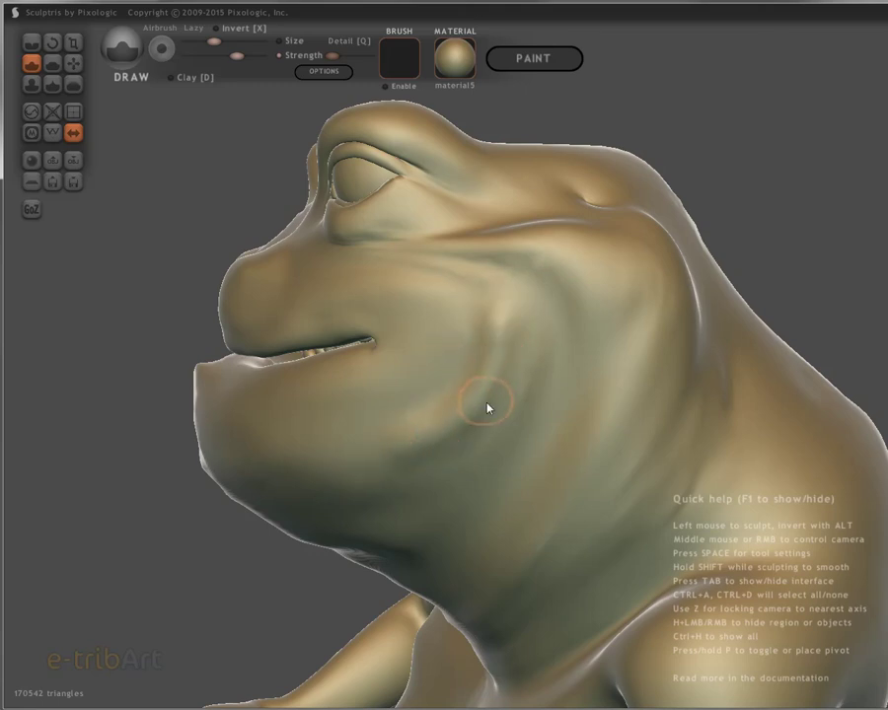
pyautogui.moveTo(333, 56); pyautogui.dragTo(386, 65)
pyautogui.moveTo(456, 313)
pyautogui.mouseDown()
pyautogui.moveTo(357, 424)
pyautogui.moveTo(502, 319)
pyautogui.mouseUp()
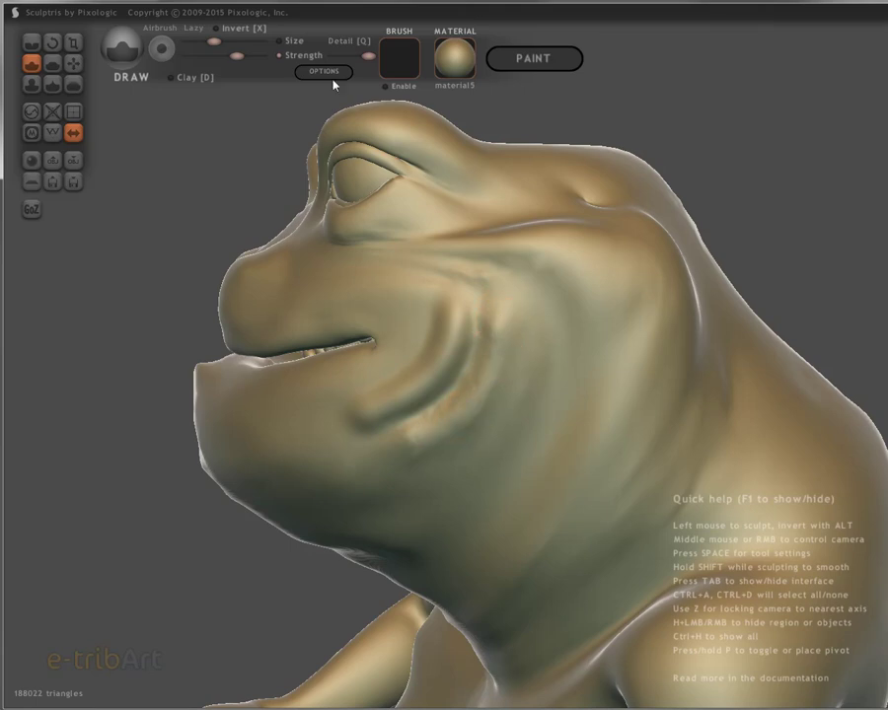
pyautogui.moveTo(368, 55); pyautogui.dragTo(332, 56)
pyautogui.hotkey('ctrl', 'z')
pyautogui.hotkey('ctrl', 'z')
pyautogui.moveTo(531, 330)
pyautogui.mouseDown()
pyautogui.moveTo(514, 390)
pyautogui.moveTo(450, 450)
pyautogui.moveTo(420, 464)
pyautogui.mouseUp()
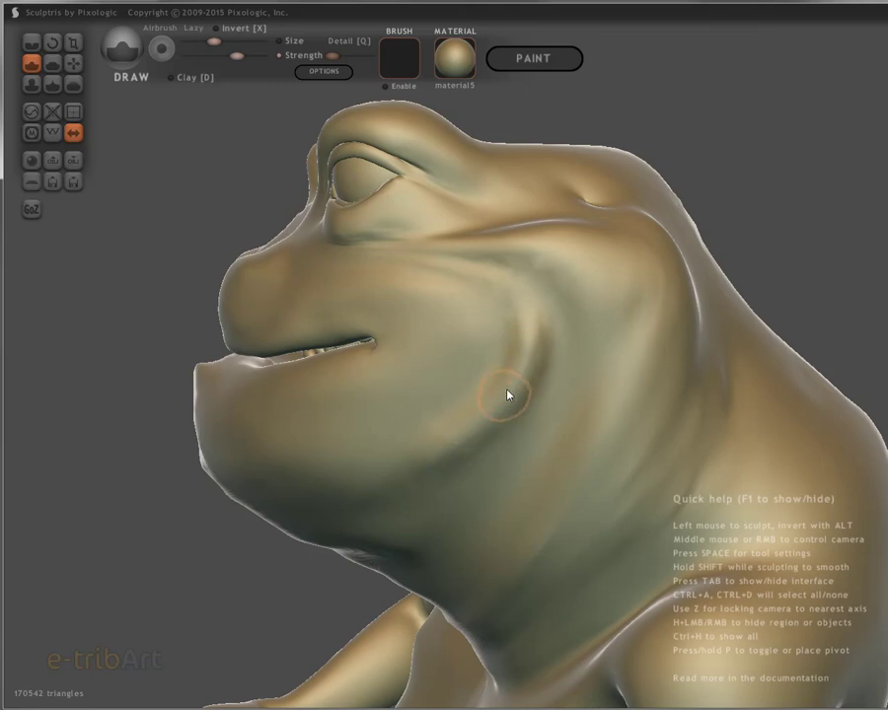
pyautogui.moveTo(333, 56); pyautogui.dragTo(394, 55)
pyautogui.moveTo(475, 317); pyautogui.dragTo(389, 446)
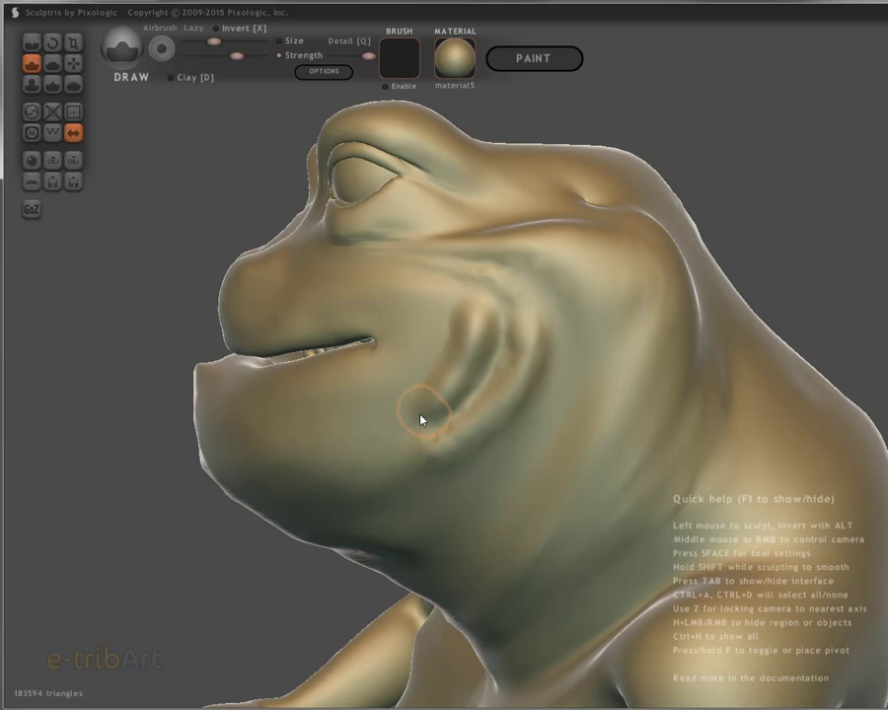
pyautogui.moveTo(468, 377); pyautogui.dragTo(428, 416)
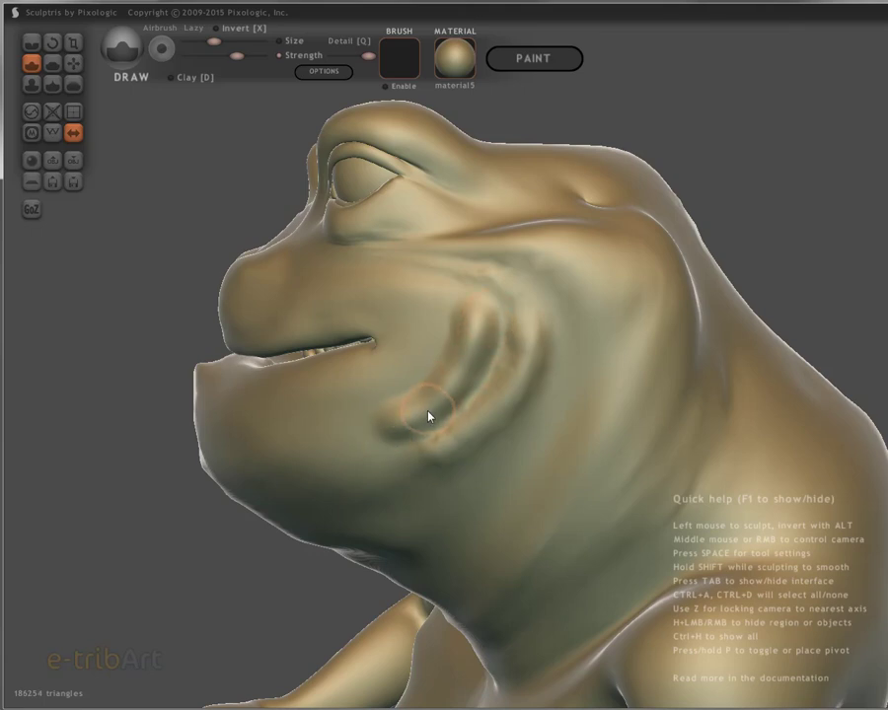
pyautogui.moveTo(429, 411)
pyautogui.mouseDown()
pyautogui.moveTo(472, 359)
pyautogui.moveTo(481, 328)
pyautogui.mouseUp()
pyautogui.moveTo(406, 432)
pyautogui.mouseDown()
pyautogui.moveTo(466, 393)
pyautogui.moveTo(519, 333)
pyautogui.moveTo(521, 384)
pyautogui.mouseUp()
pyautogui.hotkey('ctrl', 'z')
pyautogui.hotkey('ctrl', 'z')
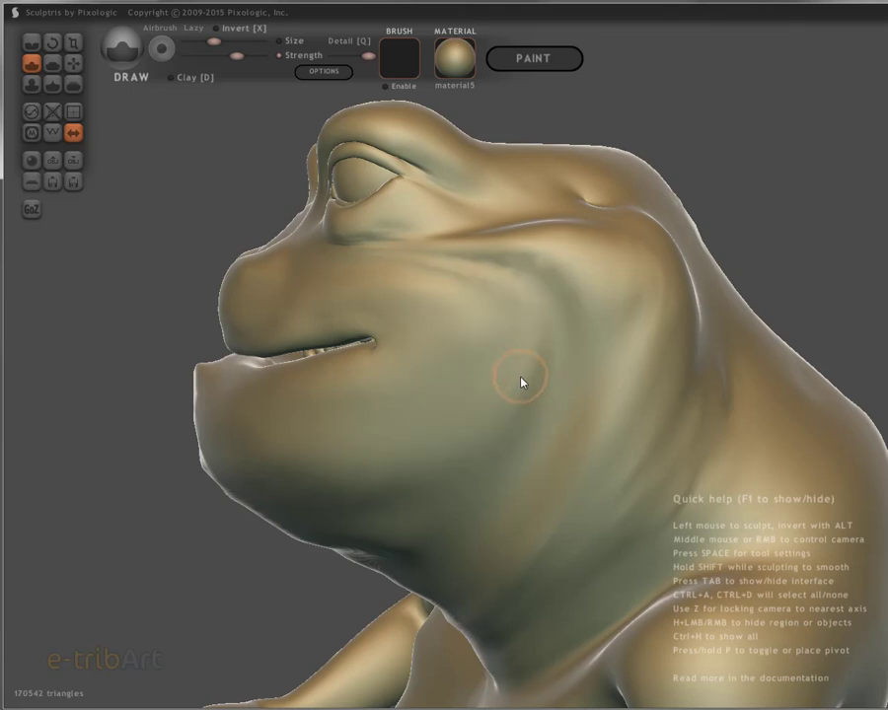
pyautogui.moveTo(367, 56); pyautogui.dragTo(336, 57)
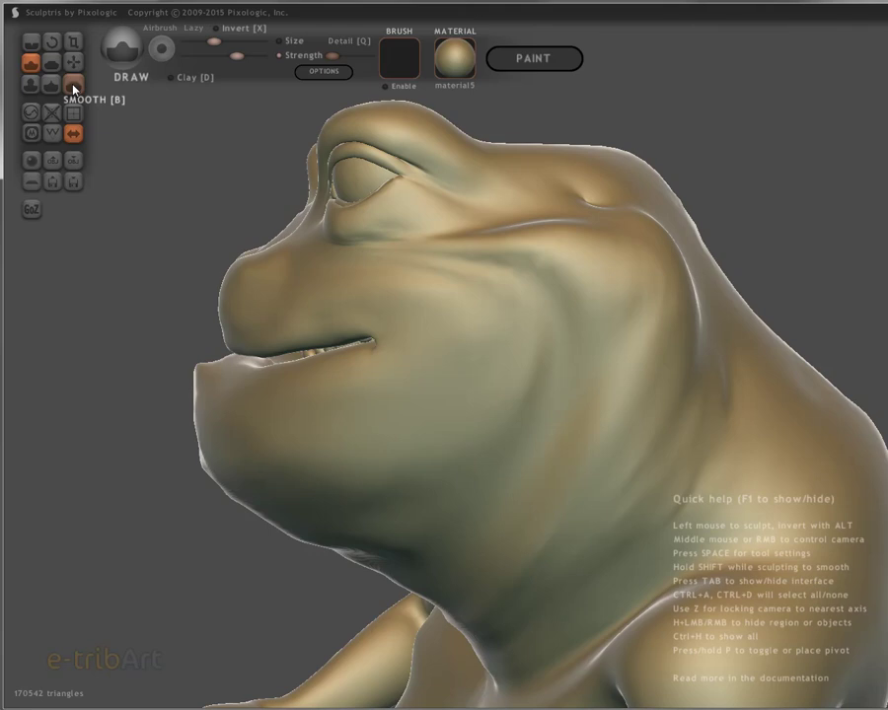
# Enable Clay mode, raise Strength, and try clay ridges down the cheek, then undo them.
pyautogui.click(182, 79)
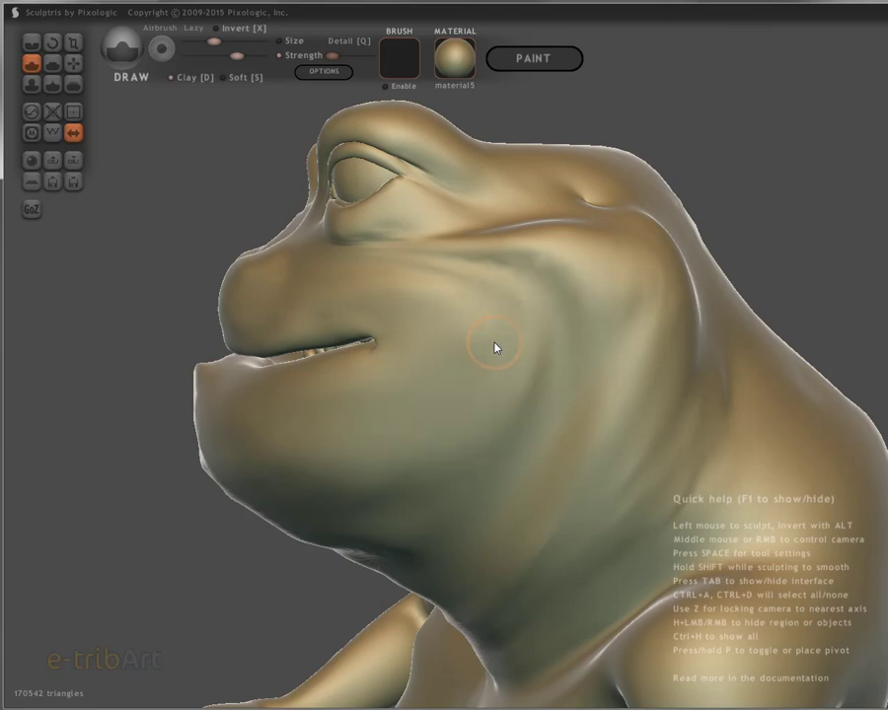
pyautogui.moveTo(235, 57); pyautogui.dragTo(262, 56)
pyautogui.moveTo(495, 329)
pyautogui.mouseDown()
pyautogui.moveTo(468, 394)
pyautogui.moveTo(393, 454)
pyautogui.mouseUp()
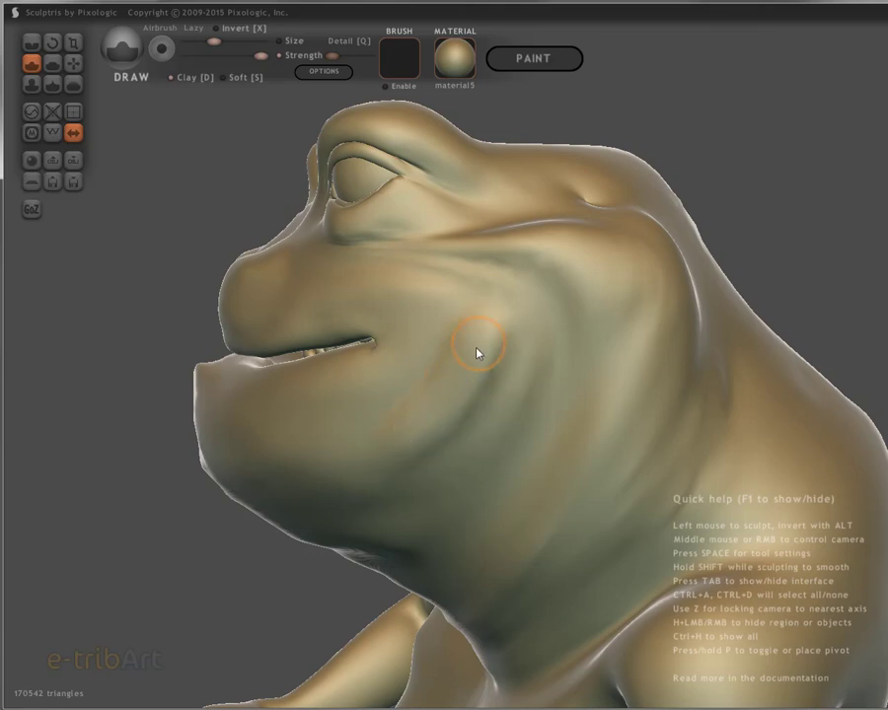
pyautogui.moveTo(479, 339); pyautogui.dragTo(416, 438)
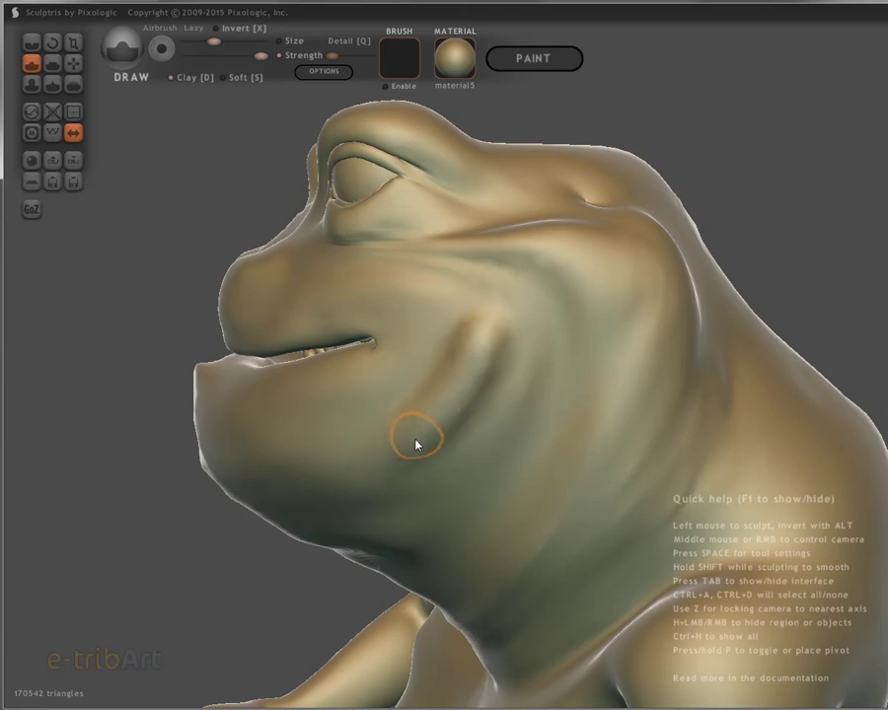
pyautogui.moveTo(477, 347); pyautogui.dragTo(399, 456)
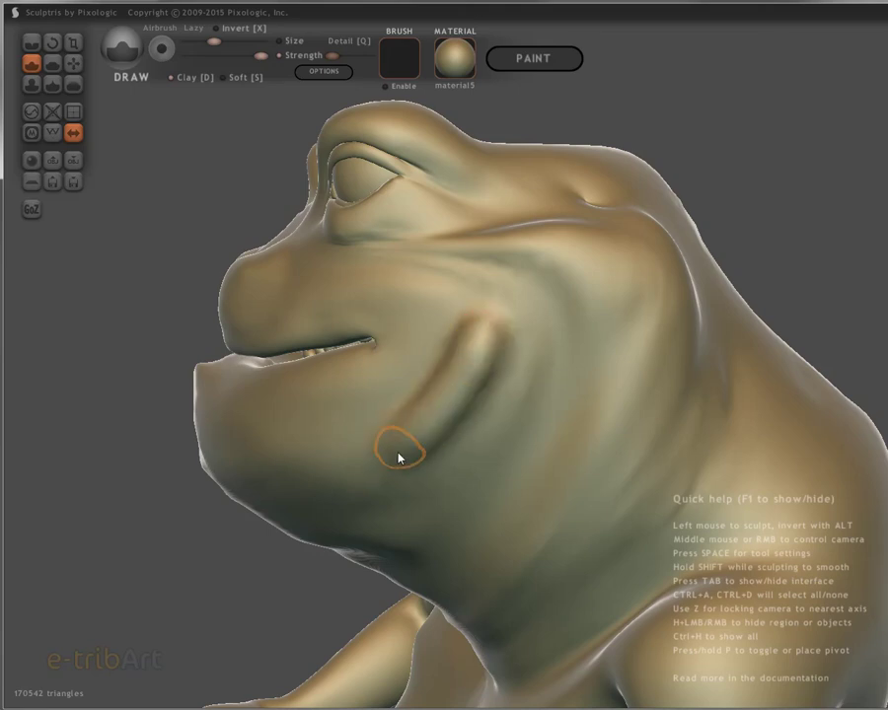
pyautogui.moveTo(484, 340); pyautogui.dragTo(394, 434)
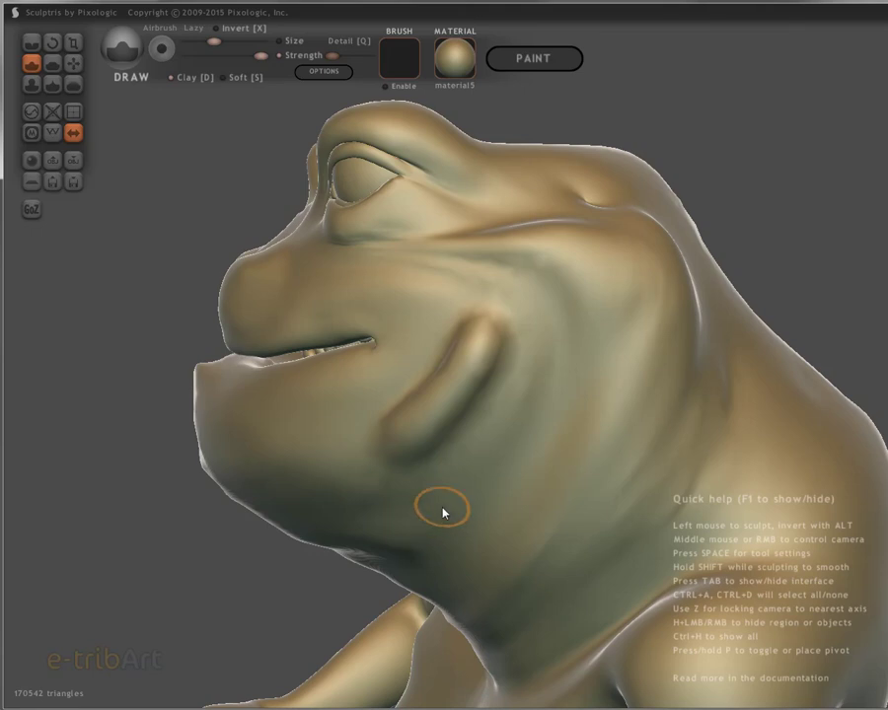
pyautogui.hotkey('ctrl', 'z')
pyautogui.hotkey('ctrl', 'z')
pyautogui.hotkey('ctrl', 'z')
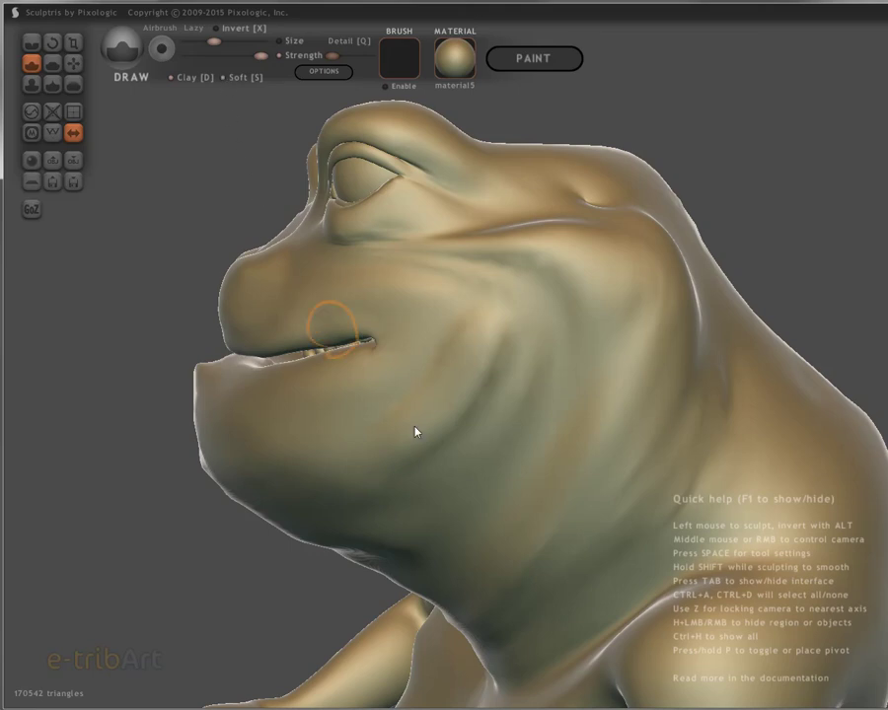
# Add an upper-cheek bump, raise Detail, and stroke a raised ridge diagonally down the cheek.
pyautogui.moveTo(466, 401); pyautogui.dragTo(477, 348)
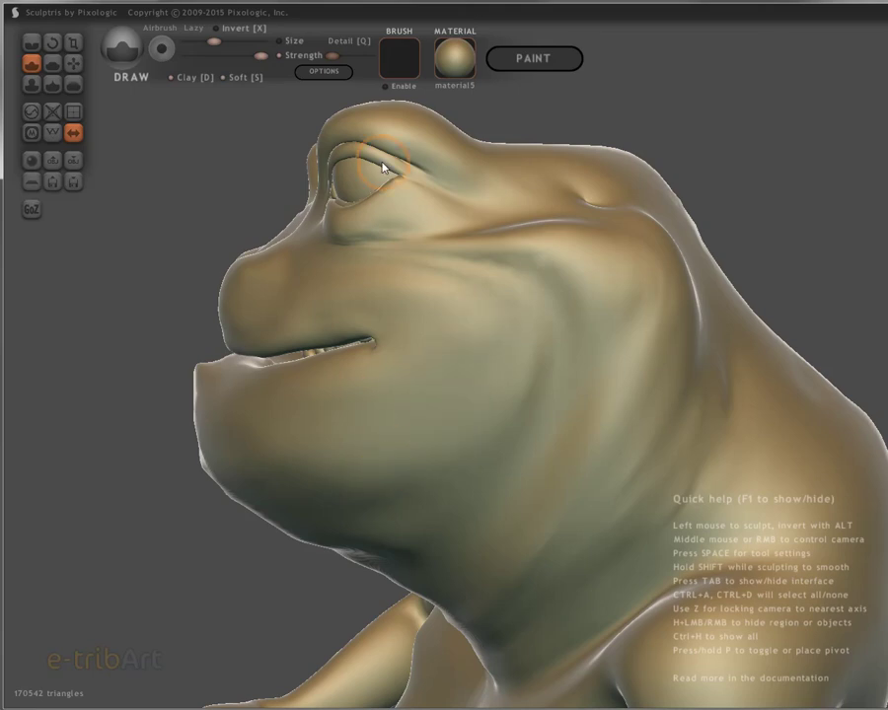
pyautogui.moveTo(333, 56); pyautogui.dragTo(368, 55)
pyautogui.moveTo(496, 330); pyautogui.dragTo(400, 475)
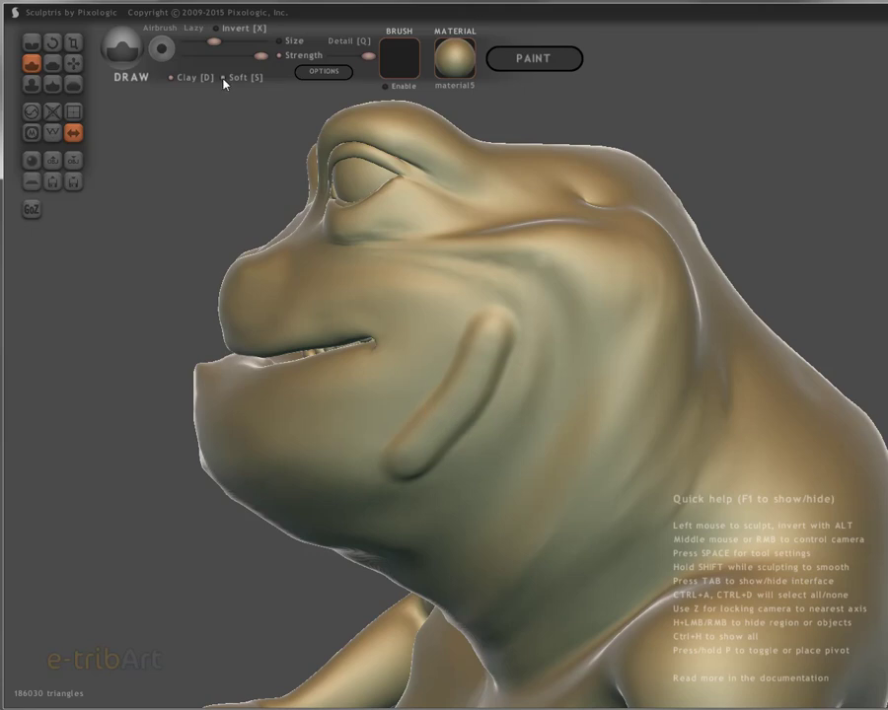
# Undo the ridge, lower the brush Strength, and try gentler bumps and ridges on the cheek.
pyautogui.hotkey('ctrl', 'z')
pyautogui.moveTo(486, 347)
pyautogui.mouseDown()
pyautogui.moveTo(436, 417)
pyautogui.moveTo(367, 470)
pyautogui.mouseUp()
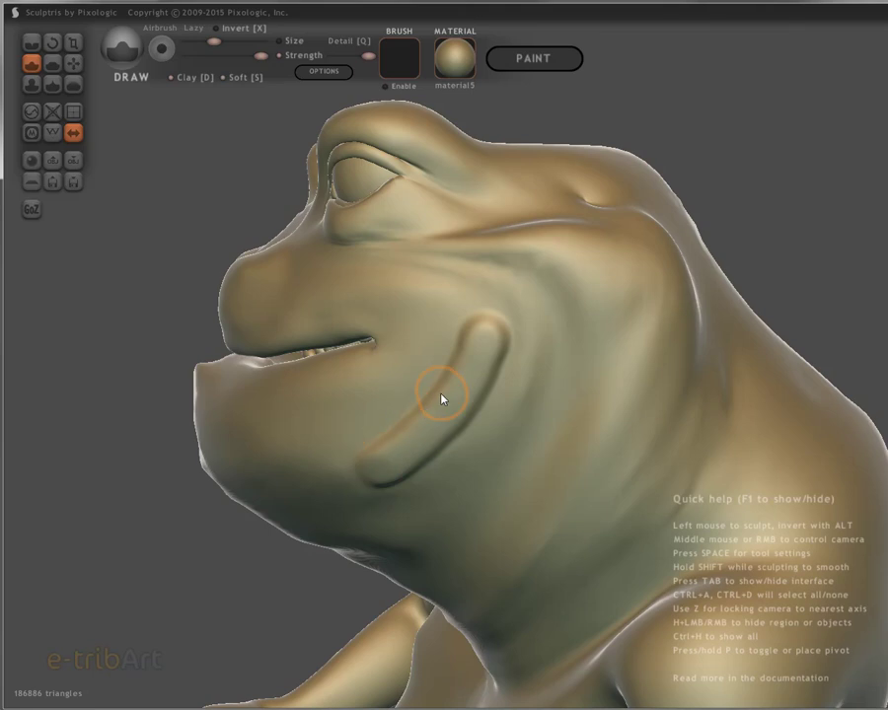
pyautogui.hotkey('ctrl', 'z')
pyautogui.moveTo(262, 57); pyautogui.dragTo(219, 57)
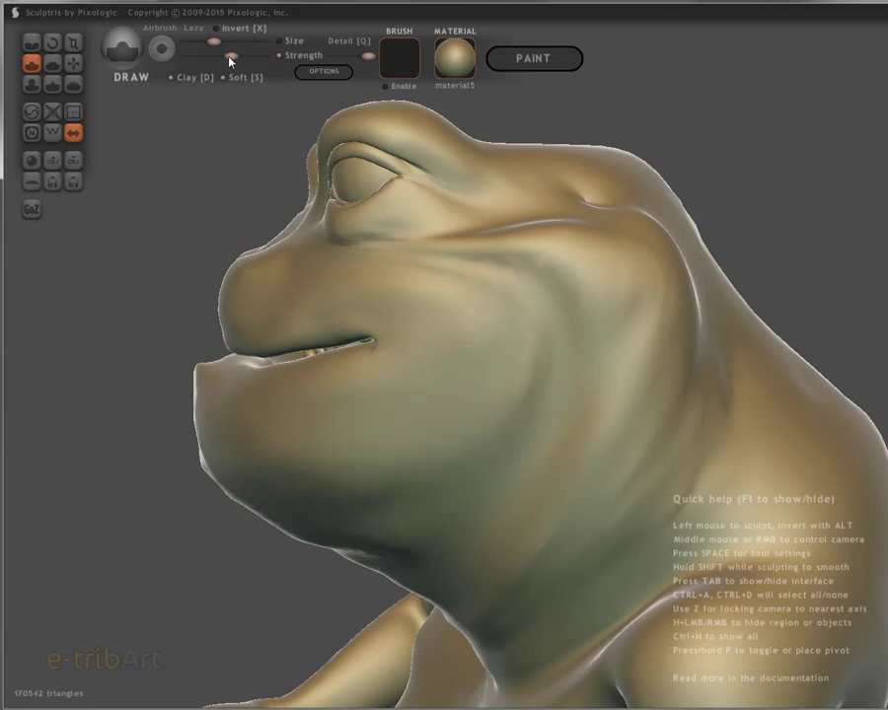
pyautogui.click(482, 373)
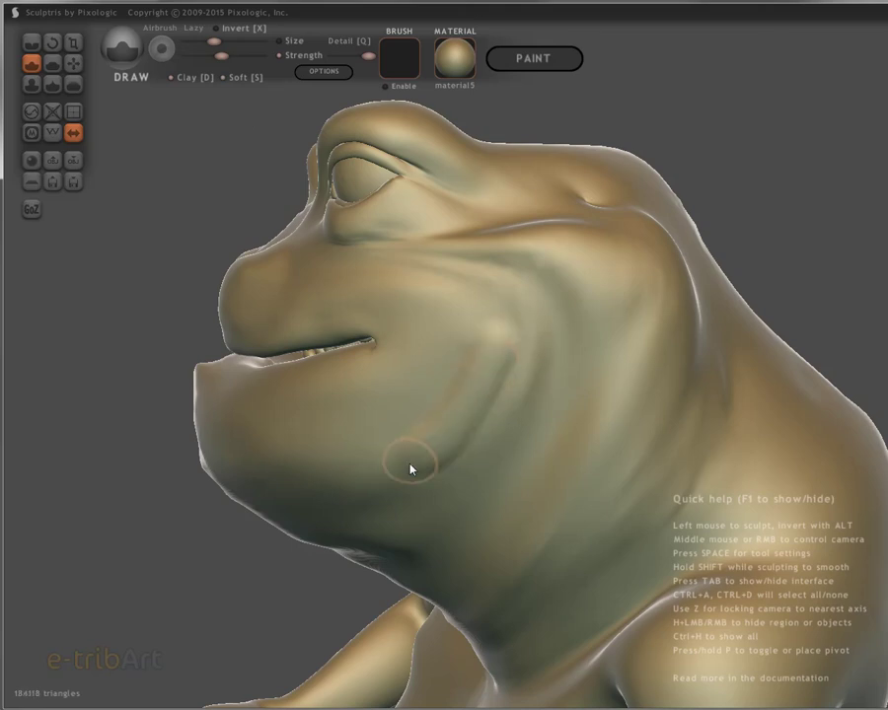
pyautogui.moveTo(501, 345); pyautogui.dragTo(469, 428)
pyautogui.moveTo(428, 458); pyautogui.dragTo(489, 358)
pyautogui.moveTo(485, 363); pyautogui.dragTo(432, 468)
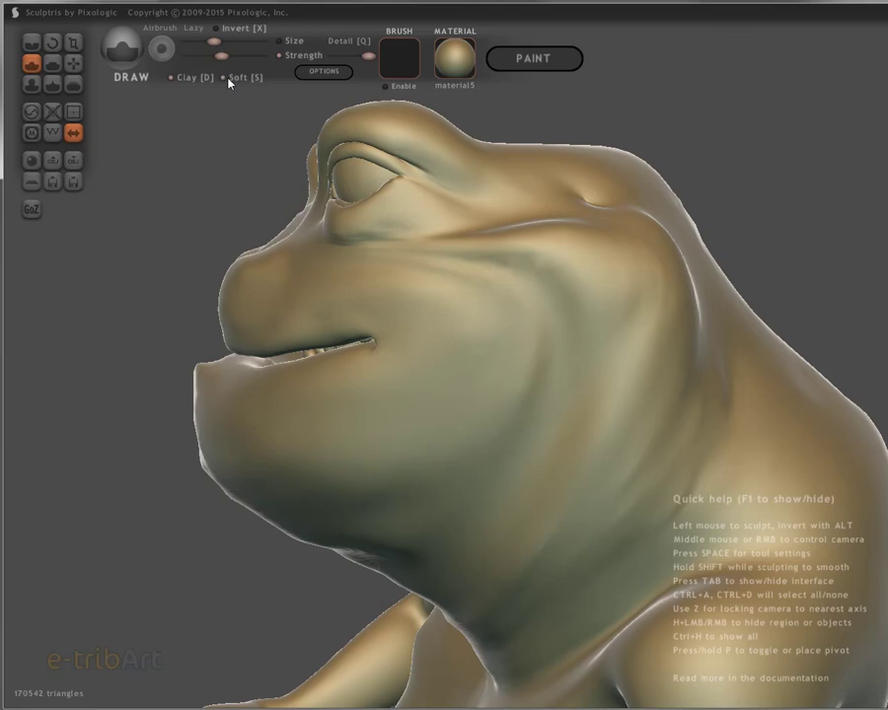
# Switch Clay mode off, try two diagonal cheek strokes, and undo back to a smooth cheek.
pyautogui.press('d')
pyautogui.moveTo(491, 338); pyautogui.dragTo(383, 448)
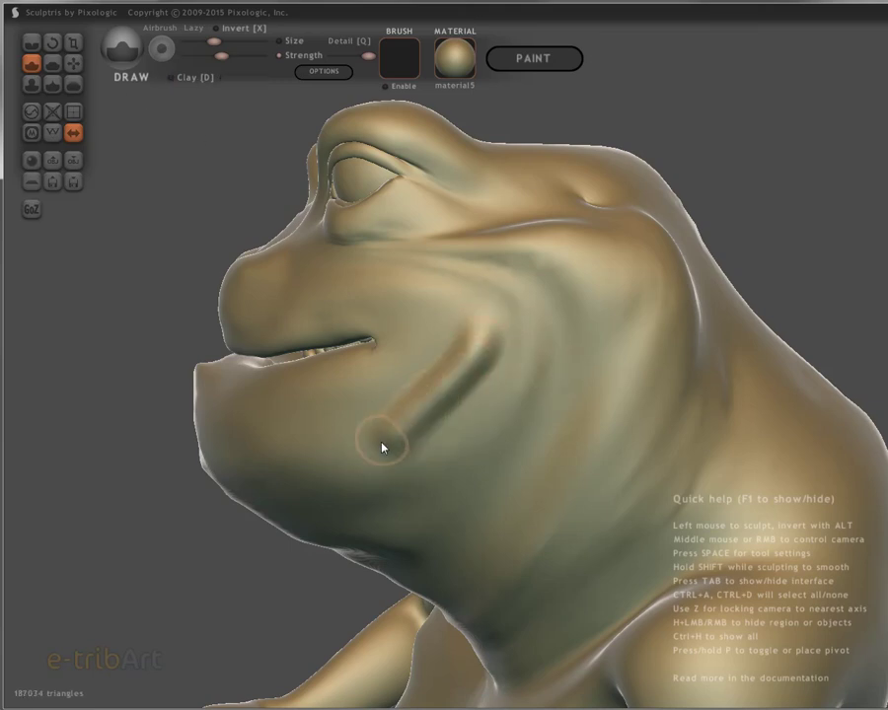
pyautogui.moveTo(491, 347); pyautogui.dragTo(378, 451)
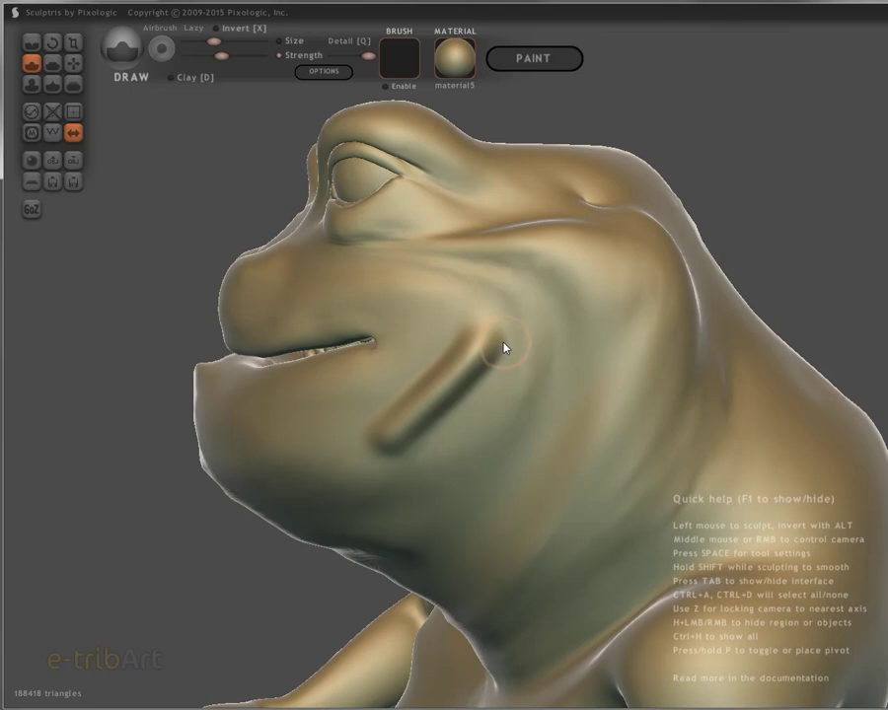
pyautogui.hotkey('ctrl', 'z')
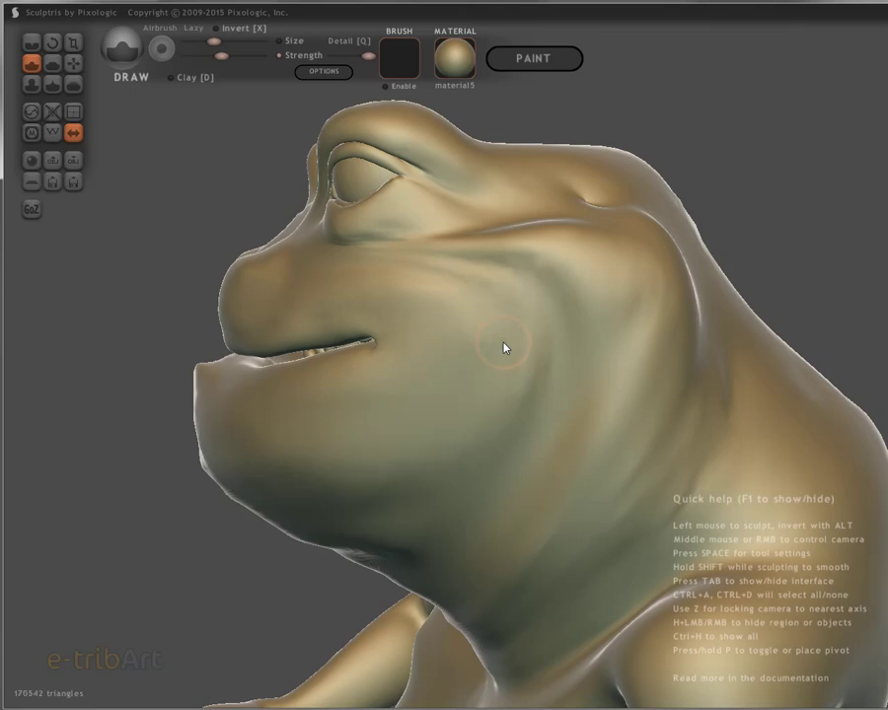
# Import brush02.jpg into the brush set and assign it as the brush texture.
pyautogui.click(400, 64)
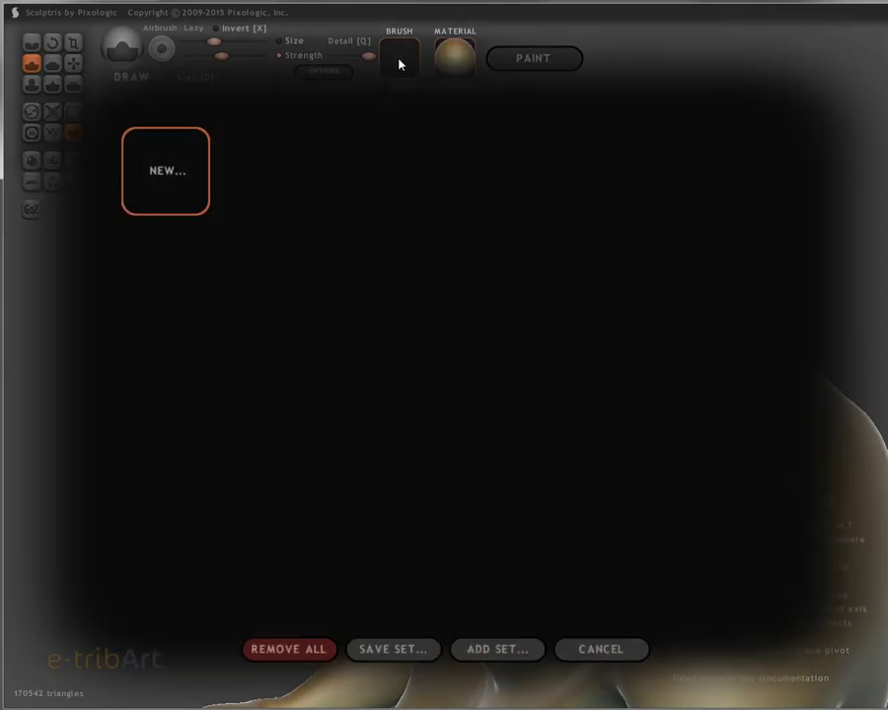
pyautogui.click(148, 178)
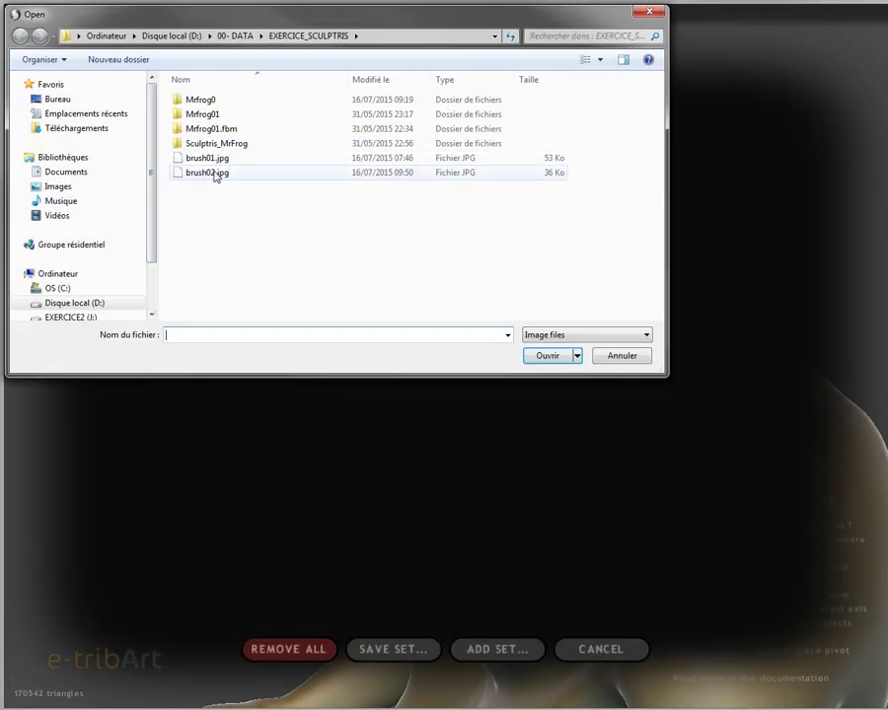
pyautogui.click(537, 335)
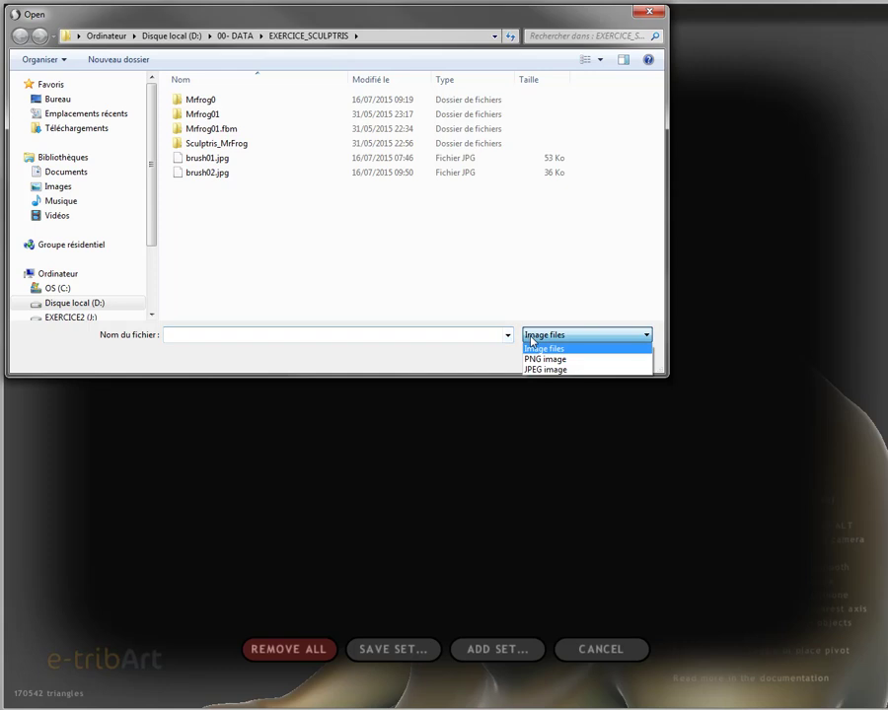
pyautogui.click(544, 369)
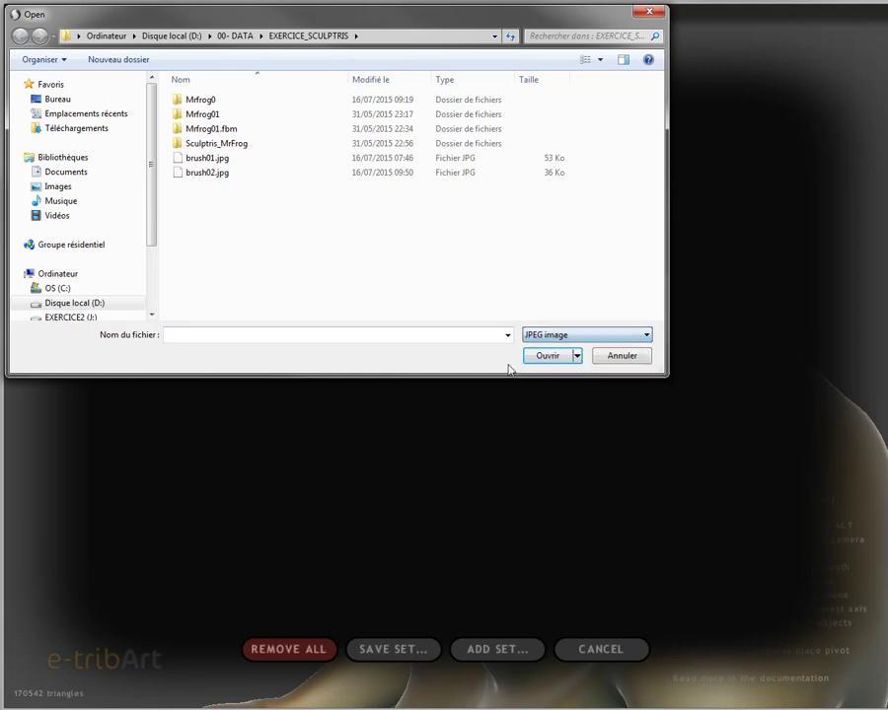
pyautogui.click(195, 175)
pyautogui.click(546, 357)
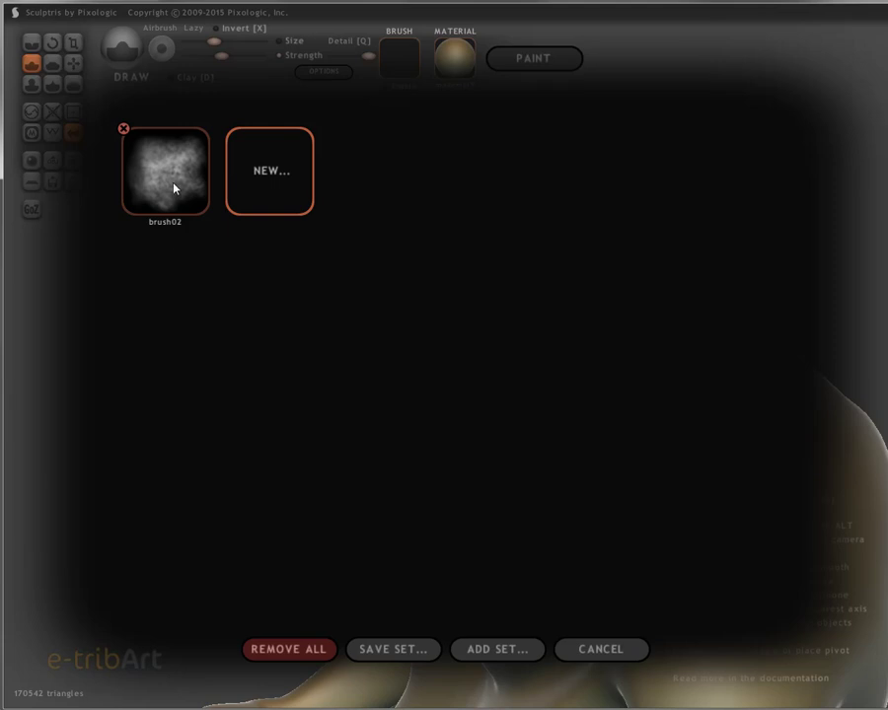
pyautogui.click(174, 188)
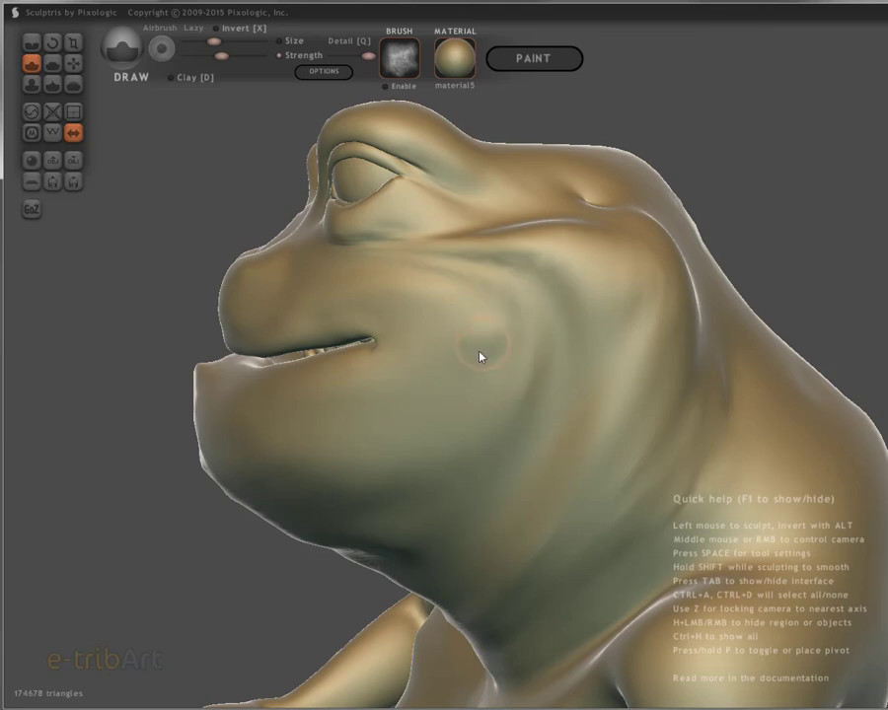
# Tick the brush texture's Enable option, test and undo cheek ridges, and increase the brush Size.
pyautogui.moveTo(387, 460)
pyautogui.mouseDown()
pyautogui.moveTo(410, 458)
pyautogui.moveTo(484, 361)
pyautogui.moveTo(449, 373)
pyautogui.mouseUp()
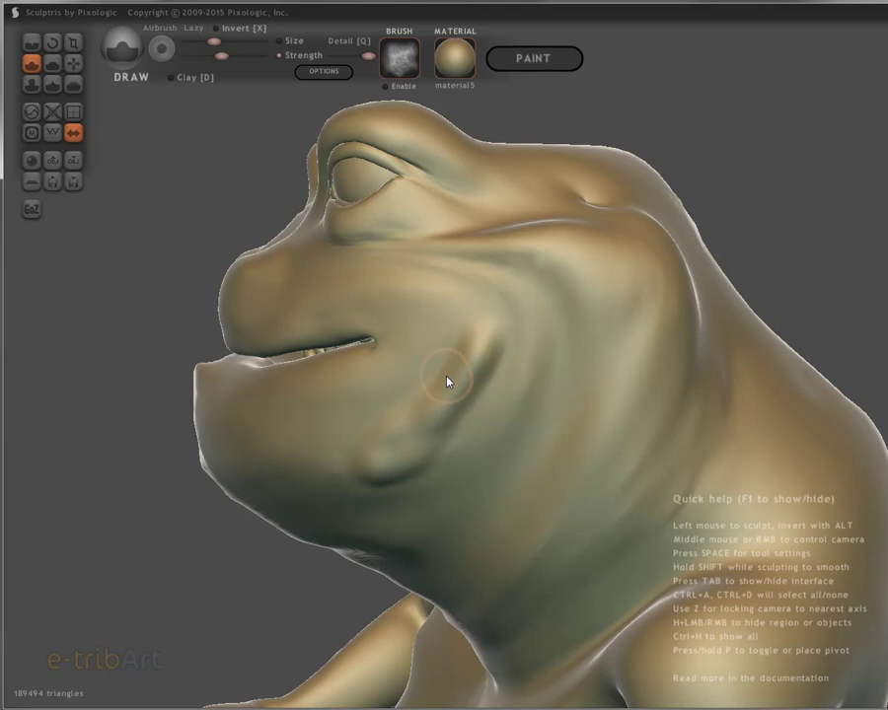
pyautogui.hotkey('ctrl', 'z')
pyautogui.hotkey('ctrl', 'z')
pyautogui.hotkey('ctrl', 'z')
pyautogui.click(392, 88)
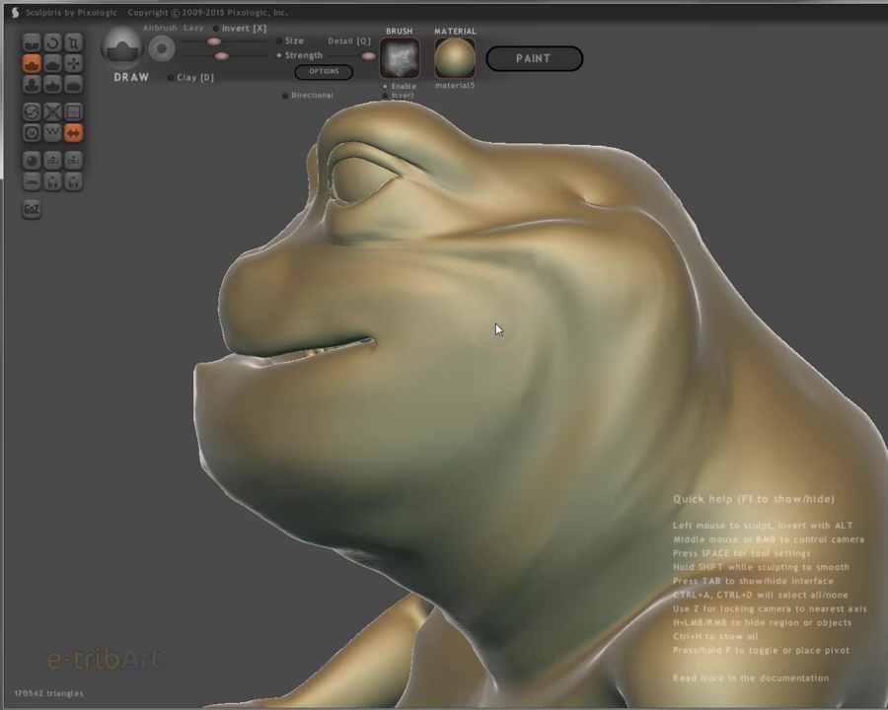
pyautogui.moveTo(495, 331); pyautogui.dragTo(391, 468)
pyautogui.moveTo(459, 411)
pyautogui.mouseDown()
pyautogui.moveTo(489, 350)
pyautogui.moveTo(450, 451)
pyautogui.moveTo(479, 423)
pyautogui.moveTo(505, 338)
pyautogui.moveTo(476, 451)
pyautogui.moveTo(407, 464)
pyautogui.moveTo(464, 380)
pyautogui.mouseUp()
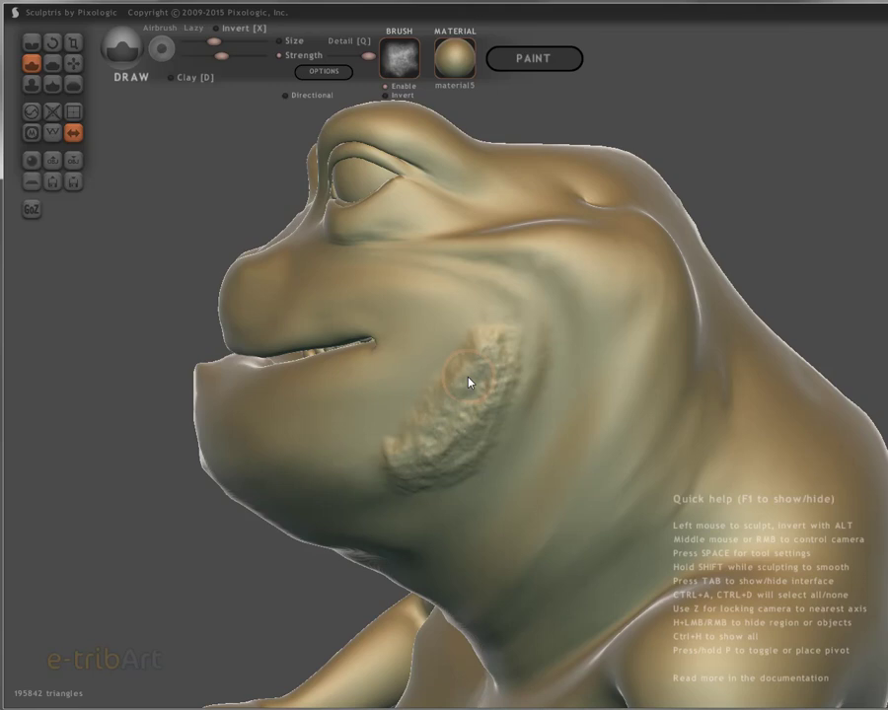
pyautogui.hotkey('ctrl', 'z')
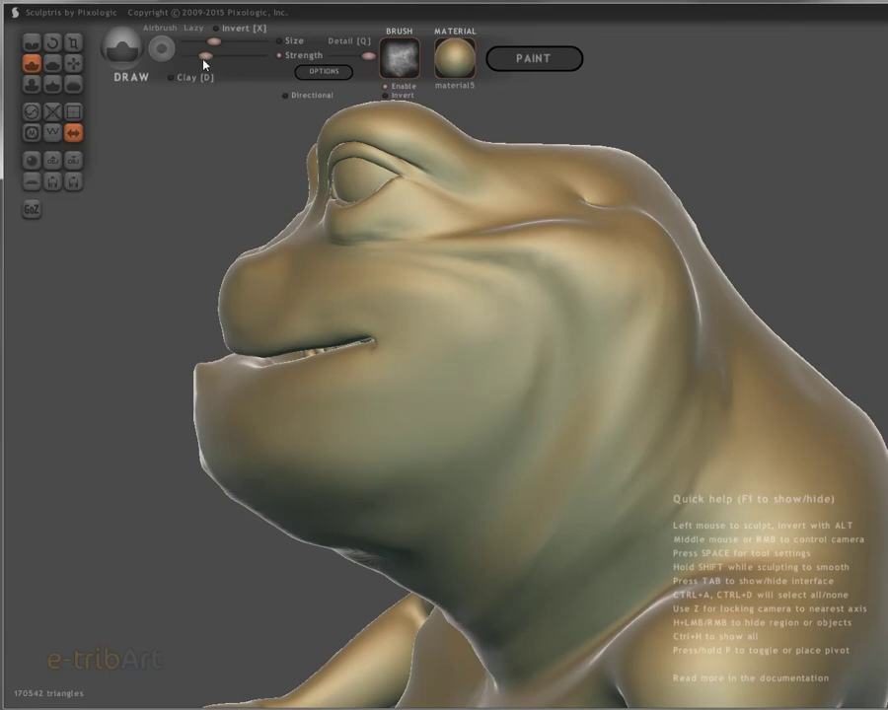
pyautogui.moveTo(219, 42); pyautogui.dragTo(235, 42)
pyautogui.moveTo(477, 425)
pyautogui.mouseDown()
pyautogui.moveTo(467, 441)
pyautogui.moveTo(421, 461)
pyautogui.moveTo(351, 475)
pyautogui.moveTo(294, 473)
pyautogui.moveTo(420, 434)
pyautogui.moveTo(493, 377)
pyautogui.moveTo(511, 410)
pyautogui.moveTo(602, 452)
pyautogui.moveTo(579, 519)
pyautogui.moveTo(632, 317)
pyautogui.moveTo(642, 317)
pyautogui.moveTo(621, 298)
pyautogui.moveTo(643, 310)
pyautogui.moveTo(602, 410)
pyautogui.moveTo(507, 414)
pyautogui.moveTo(347, 482)
pyautogui.mouseUp()
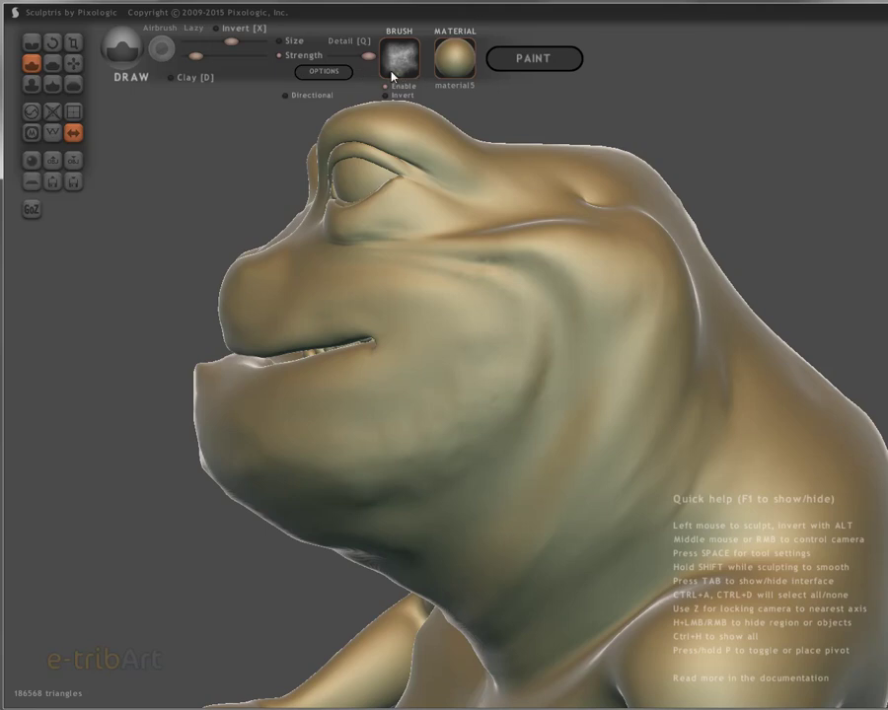
# Turn on Directional, increase Strength, and try textured cheek strokes before undoing them.
pyautogui.click(301, 96)
pyautogui.moveTo(514, 315); pyautogui.dragTo(471, 426)
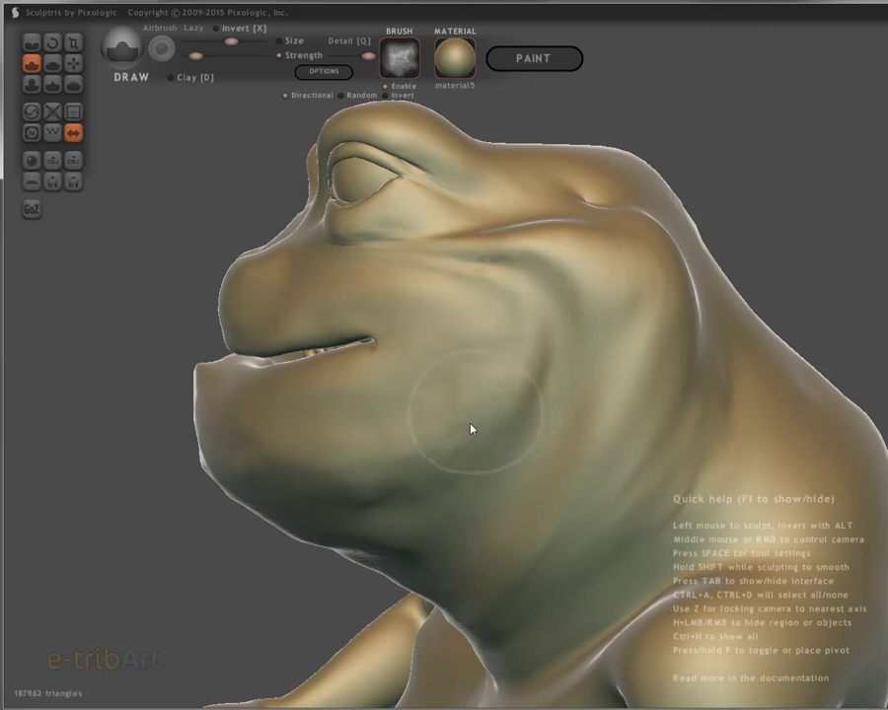
pyautogui.moveTo(195, 55)
pyautogui.mouseDown()
pyautogui.moveTo(255, 55)
pyautogui.moveTo(227, 44)
pyautogui.mouseUp()
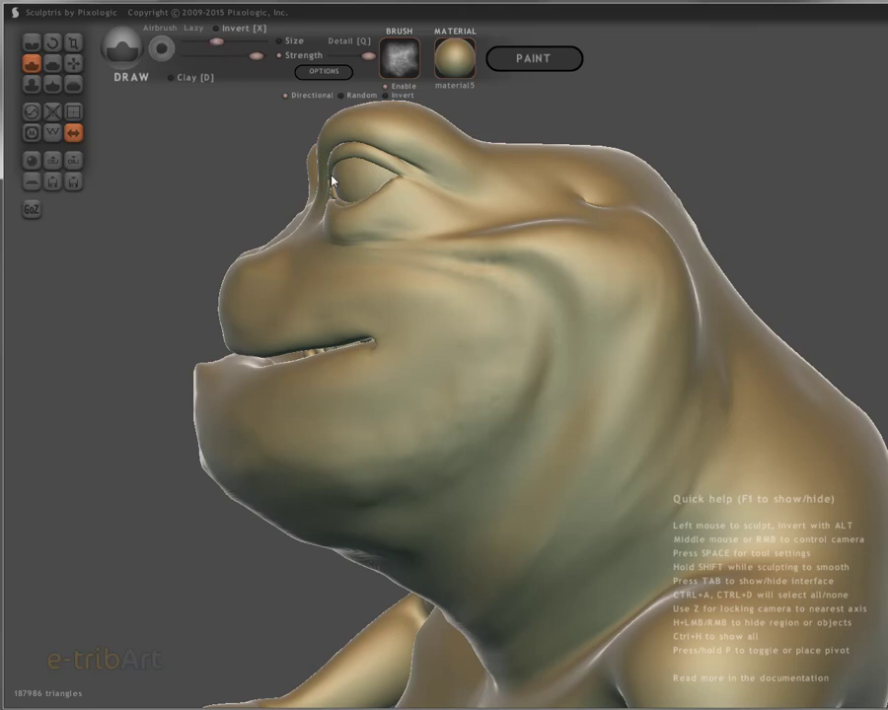
pyautogui.moveTo(622, 323)
pyautogui.mouseDown()
pyautogui.moveTo(591, 405)
pyautogui.moveTo(519, 523)
pyautogui.mouseUp()
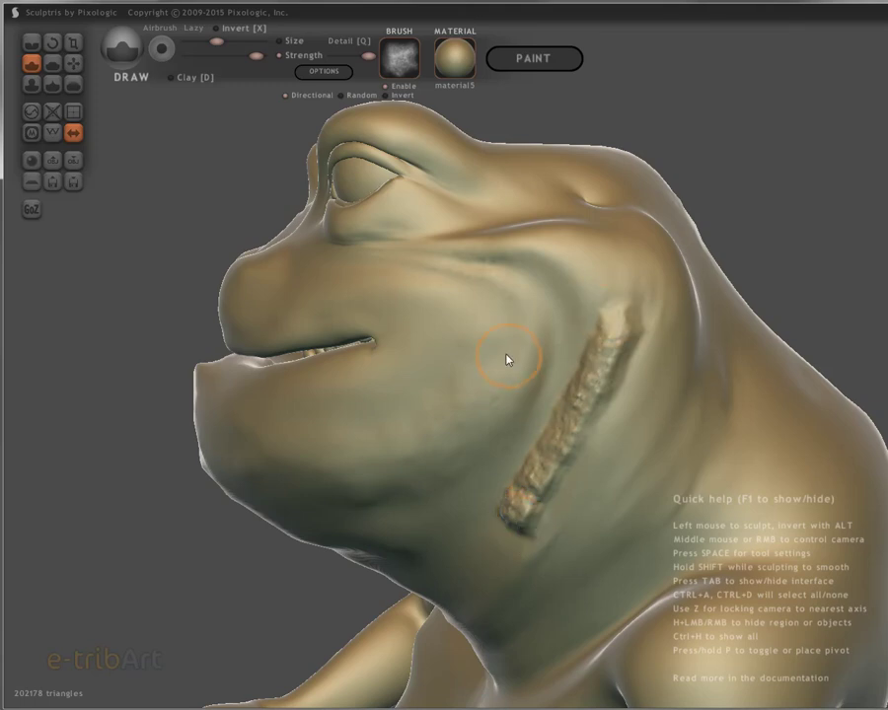
pyautogui.moveTo(522, 321)
pyautogui.mouseDown()
pyautogui.moveTo(505, 408)
pyautogui.moveTo(459, 446)
pyautogui.moveTo(367, 465)
pyautogui.mouseUp()
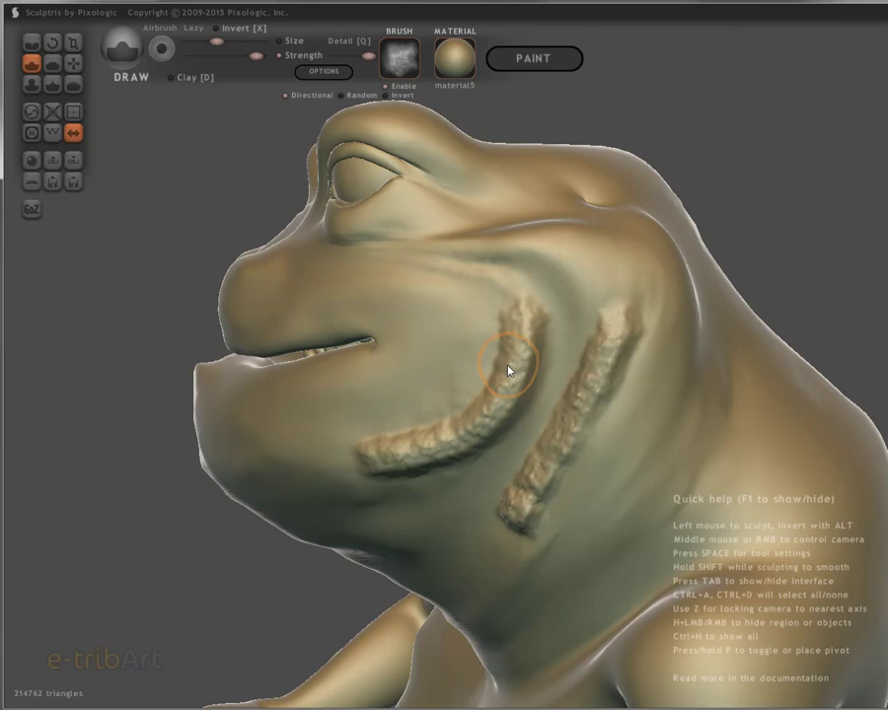
pyautogui.hotkey('ctrl', 'z')
pyautogui.hotkey('ctrl', 'z')
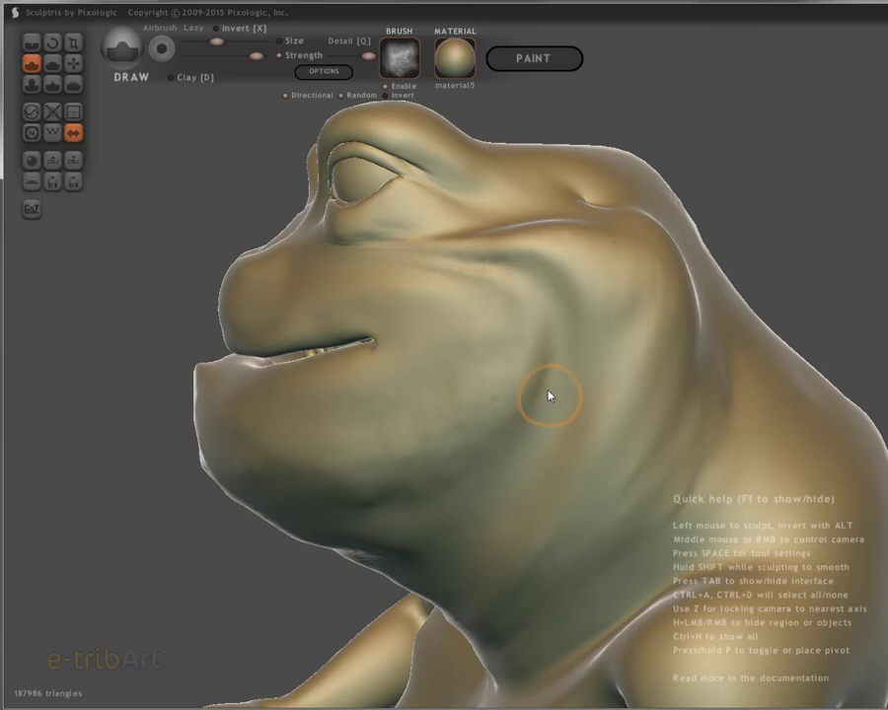
# Try a rough textured stroke along the jaw, thicken it, then undo it.
pyautogui.moveTo(540, 337)
pyautogui.mouseDown()
pyautogui.moveTo(522, 388)
pyautogui.moveTo(478, 438)
pyautogui.moveTo(349, 470)
pyautogui.mouseUp()
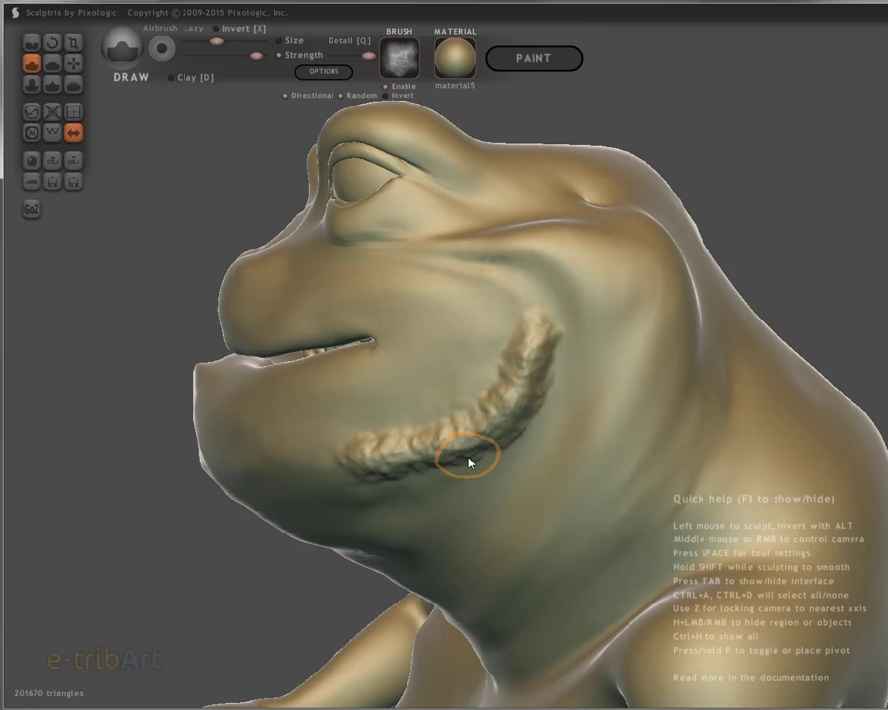
pyautogui.moveTo(469, 461)
pyautogui.mouseDown()
pyautogui.moveTo(525, 403)
pyautogui.moveTo(560, 338)
pyautogui.moveTo(541, 412)
pyautogui.moveTo(478, 478)
pyautogui.moveTo(393, 479)
pyautogui.mouseUp()
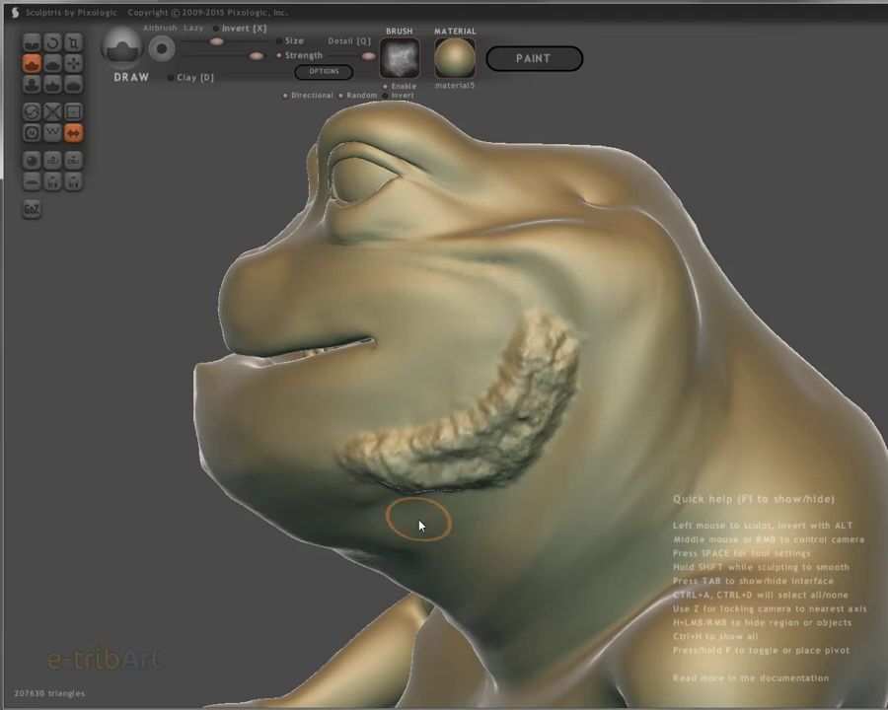
pyautogui.hotkey('ctrl', 'z')
pyautogui.hotkey('ctrl', 'z')
pyautogui.hotkey('ctrl', 'z')
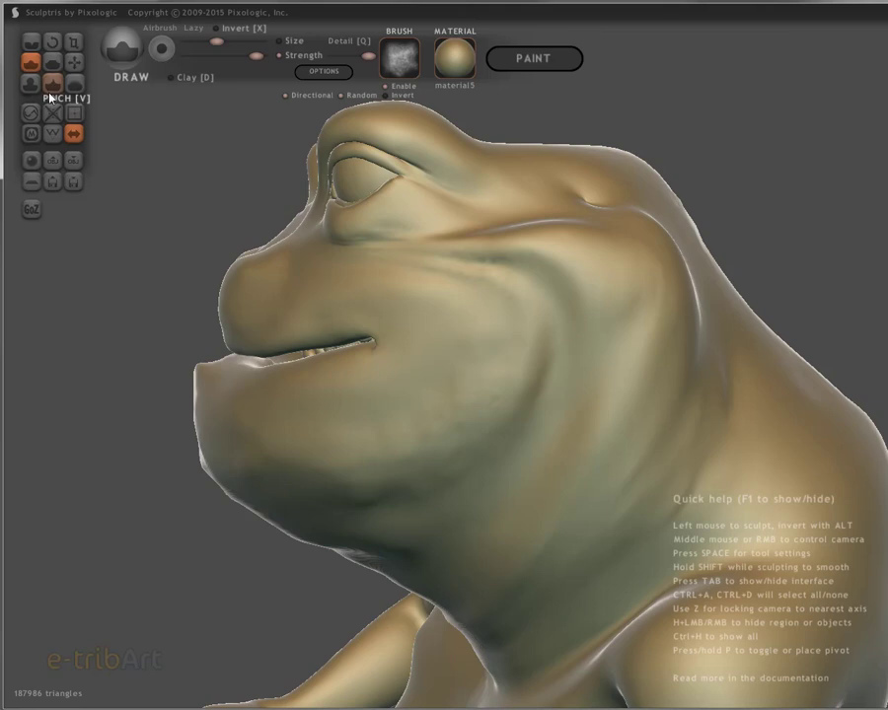
# Select Crease and cut two trial grooves along the cheek, undoing each one.
pyautogui.click(32, 43)
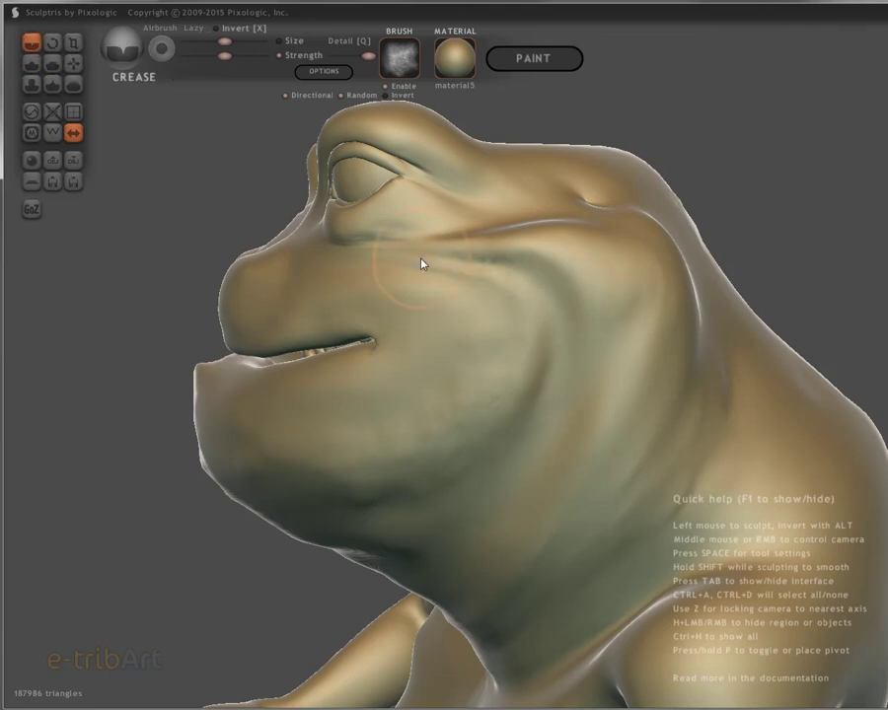
pyautogui.moveTo(543, 306)
pyautogui.mouseDown()
pyautogui.moveTo(548, 361)
pyautogui.moveTo(512, 426)
pyautogui.moveTo(468, 463)
pyautogui.moveTo(389, 501)
pyautogui.mouseUp()
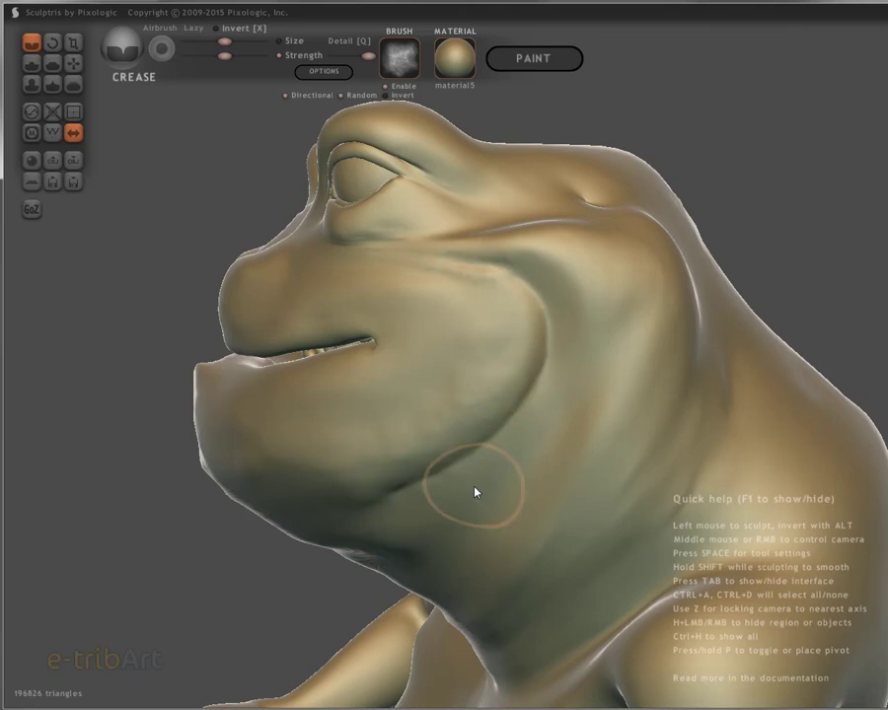
pyautogui.hotkey('ctrl', 'z')
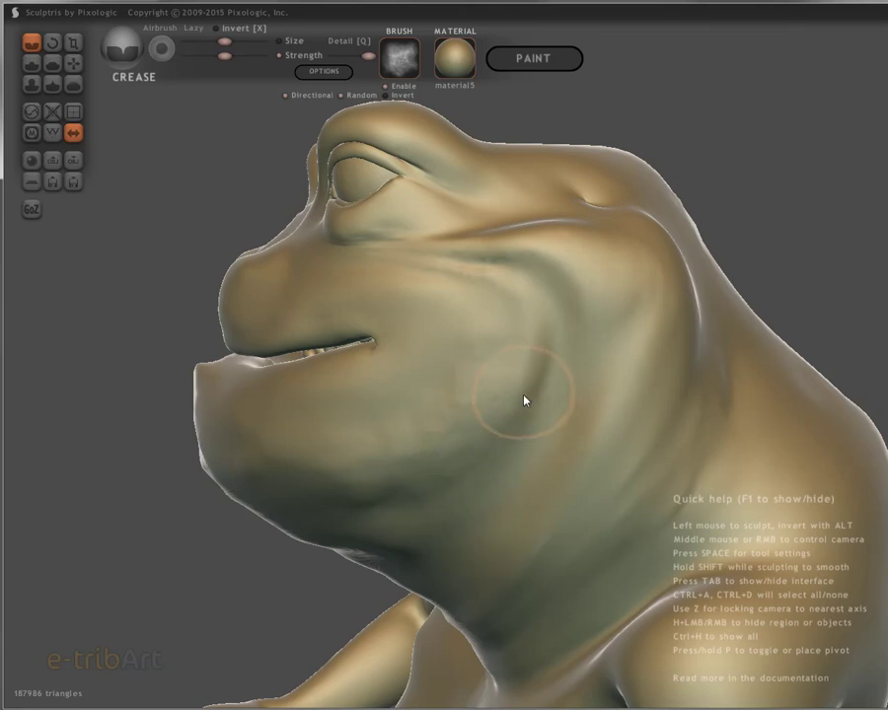
pyautogui.moveTo(508, 291)
pyautogui.mouseDown()
pyautogui.moveTo(523, 373)
pyautogui.moveTo(355, 466)
pyautogui.mouseUp()
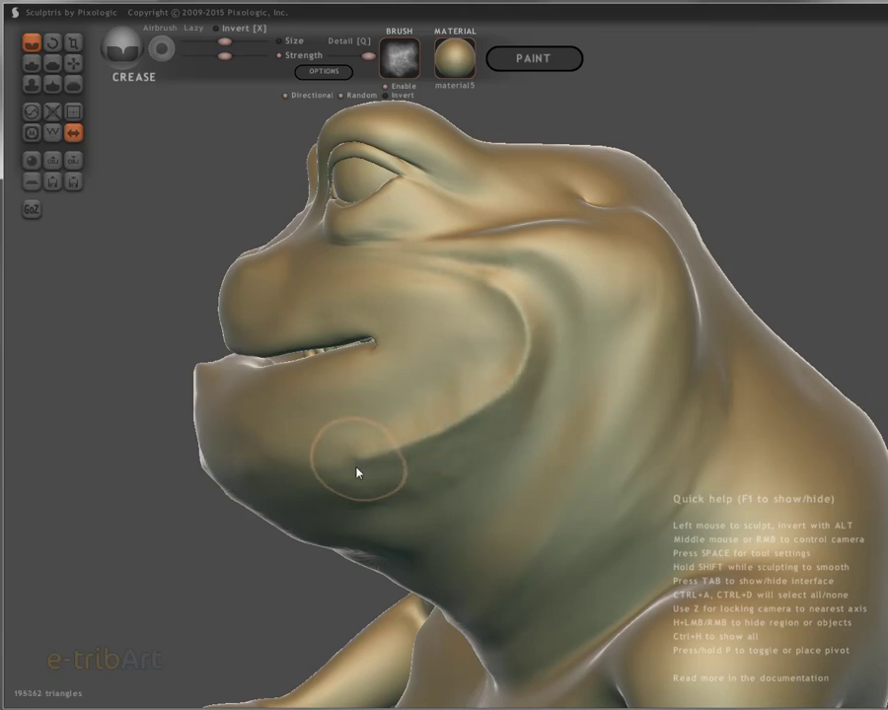
pyautogui.hotkey('ctrl', 'z')
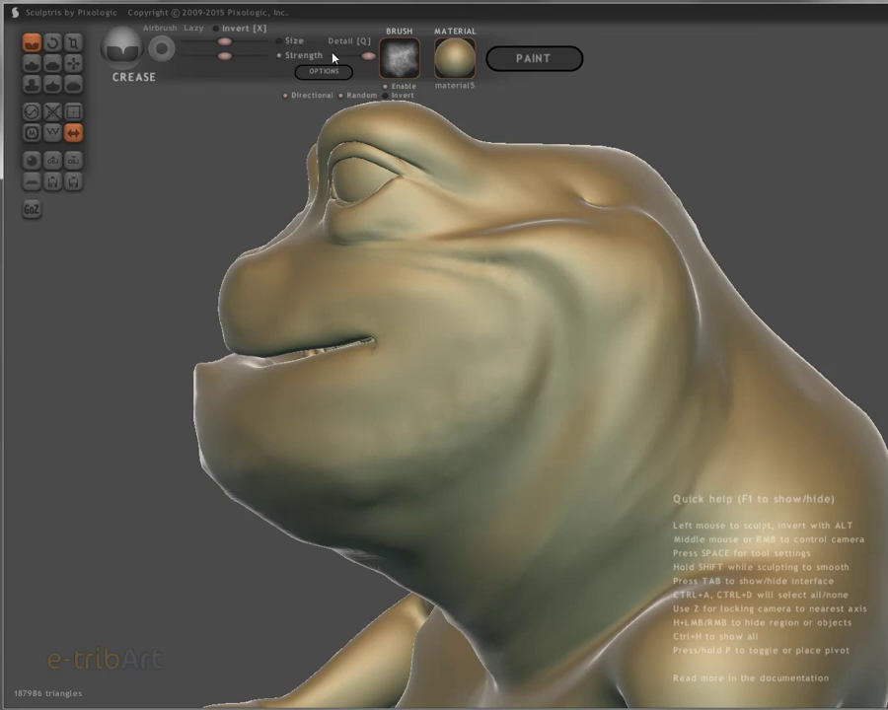
# Select Rotate, enlarge the brush Size, and twist the left upper eyelid down over the eye.
pyautogui.click(53, 45)
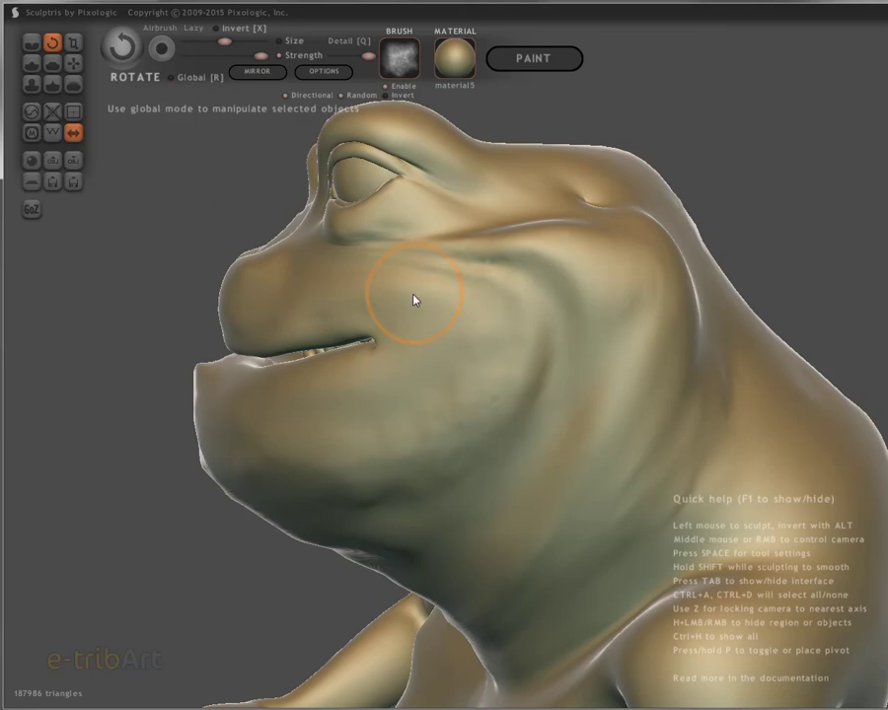
pyautogui.moveTo(405, 335)
pyautogui.mouseDown(button='middle')
pyautogui.moveTo(412, 356)
pyautogui.moveTo(582, 349)
pyautogui.mouseUp(button='middle')
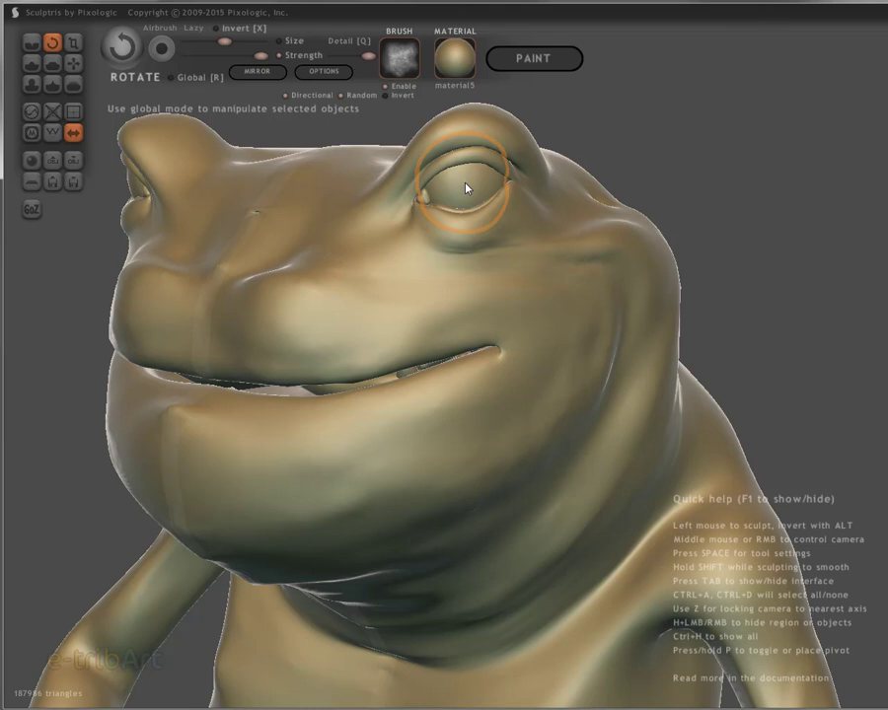
pyautogui.press('space')
pyautogui.moveTo(478, 129); pyautogui.dragTo(483, 182)
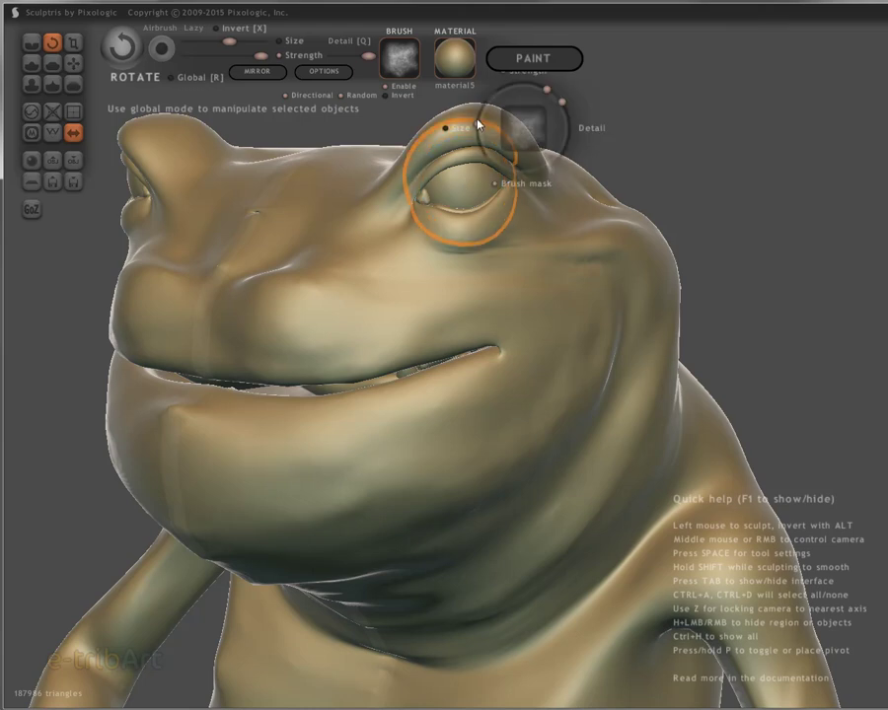
pyautogui.keyDown('shift'); pyautogui.click(474, 194); pyautogui.keyUp('shift')
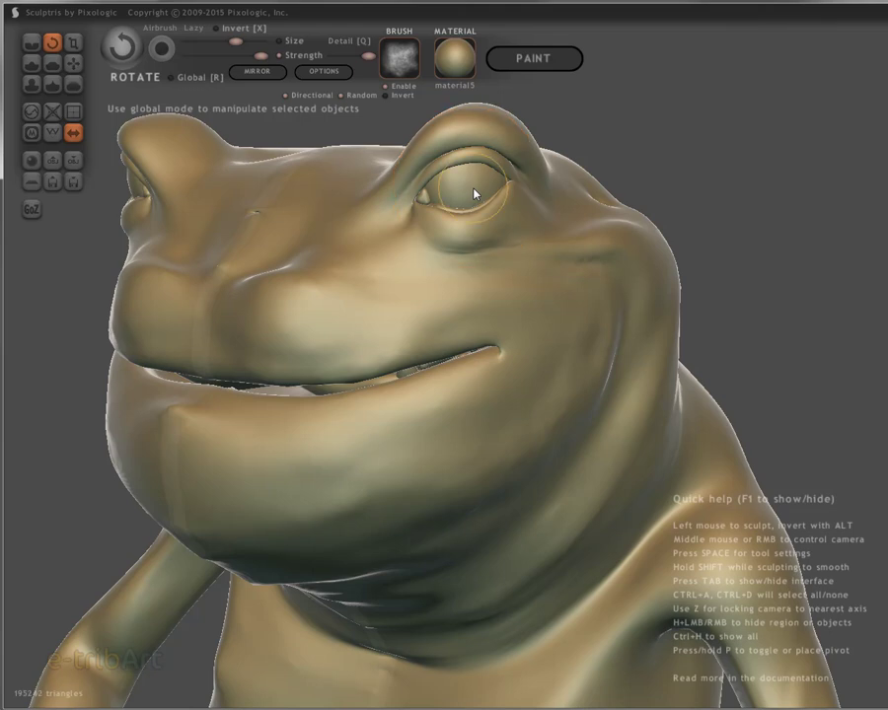
pyautogui.keyDown('shift'); pyautogui.moveTo(483, 195); pyautogui.dragTo(505, 219); pyautogui.keyUp('shift')
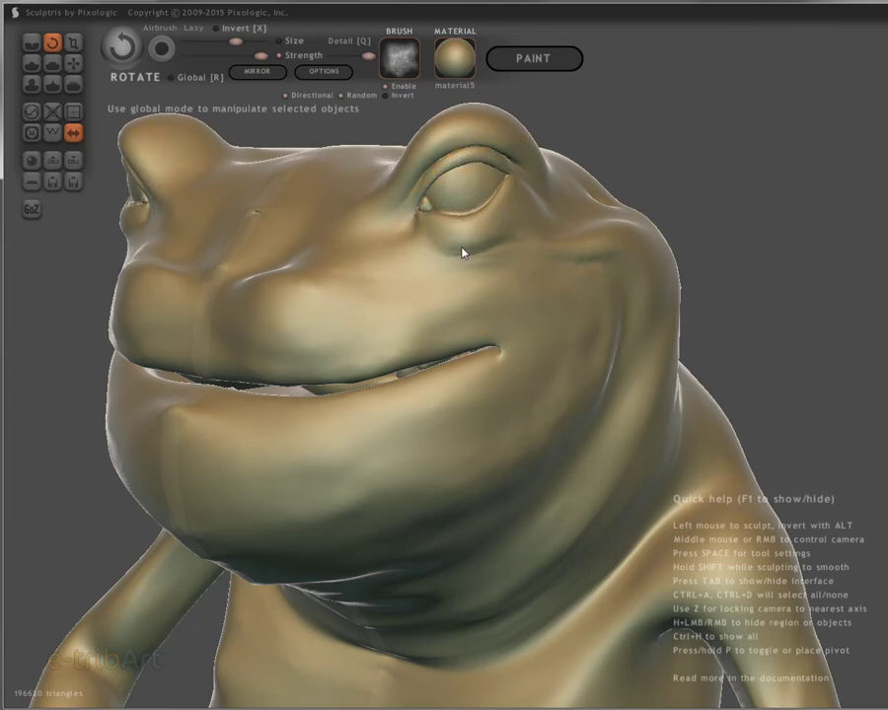
# Reshape the other eyelid and deepen the right upper eyelid's crease from a top-down view.
pyautogui.moveTo(463, 252)
pyautogui.mouseDown(button='right')
pyautogui.moveTo(552, 277)
pyautogui.moveTo(560, 270)
pyautogui.mouseUp(button='right')
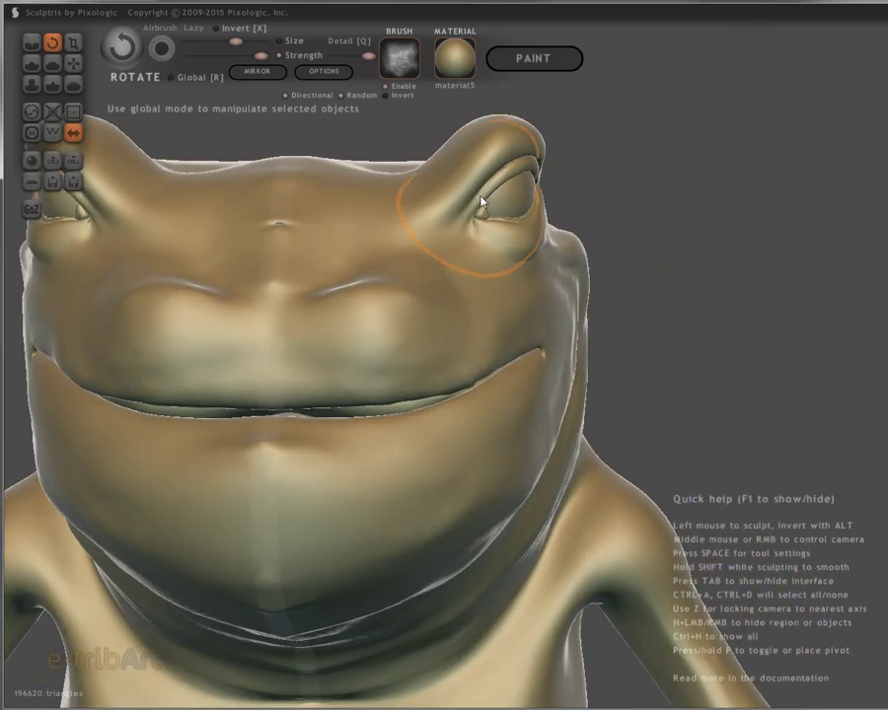
pyautogui.moveTo(479, 200)
pyautogui.mouseDown()
pyautogui.moveTo(478, 226)
pyautogui.moveTo(501, 244)
pyautogui.moveTo(491, 252)
pyautogui.moveTo(506, 225)
pyautogui.moveTo(485, 258)
pyautogui.moveTo(487, 237)
pyautogui.mouseUp()
pyautogui.moveTo(487, 237)
pyautogui.mouseDown(button='right')
pyautogui.moveTo(452, 333)
pyautogui.moveTo(474, 296)
pyautogui.mouseUp(button='right')
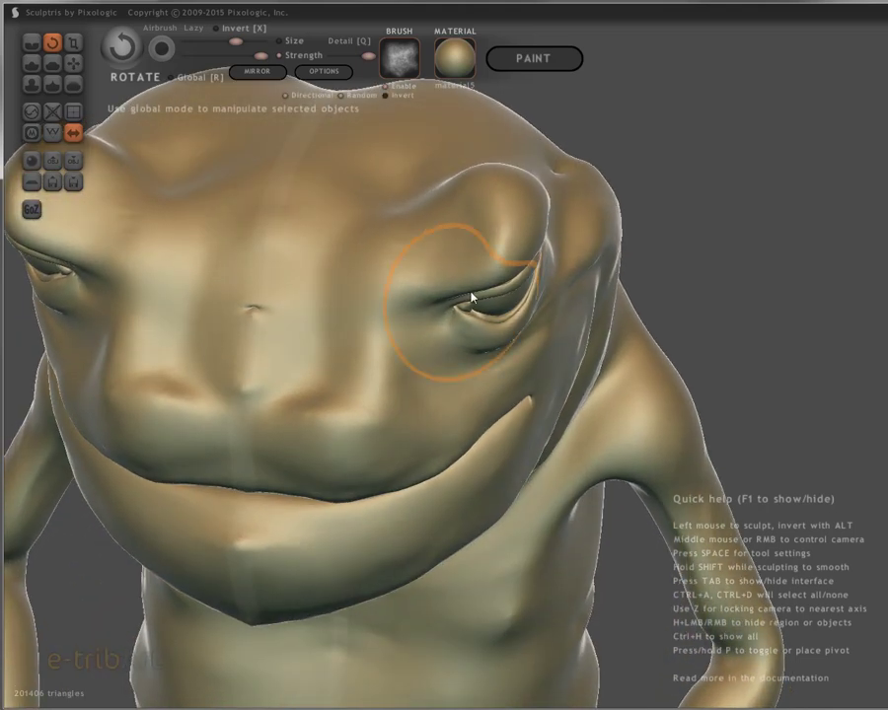
pyautogui.moveTo(485, 259)
pyautogui.mouseDown()
pyautogui.moveTo(489, 290)
pyautogui.moveTo(469, 373)
pyautogui.mouseUp()
# Deepen the mouth corner and cheek crease, then twist the jaw just below the mouth corner.
pyautogui.moveTo(469, 372); pyautogui.dragTo(291, 283, button='right')
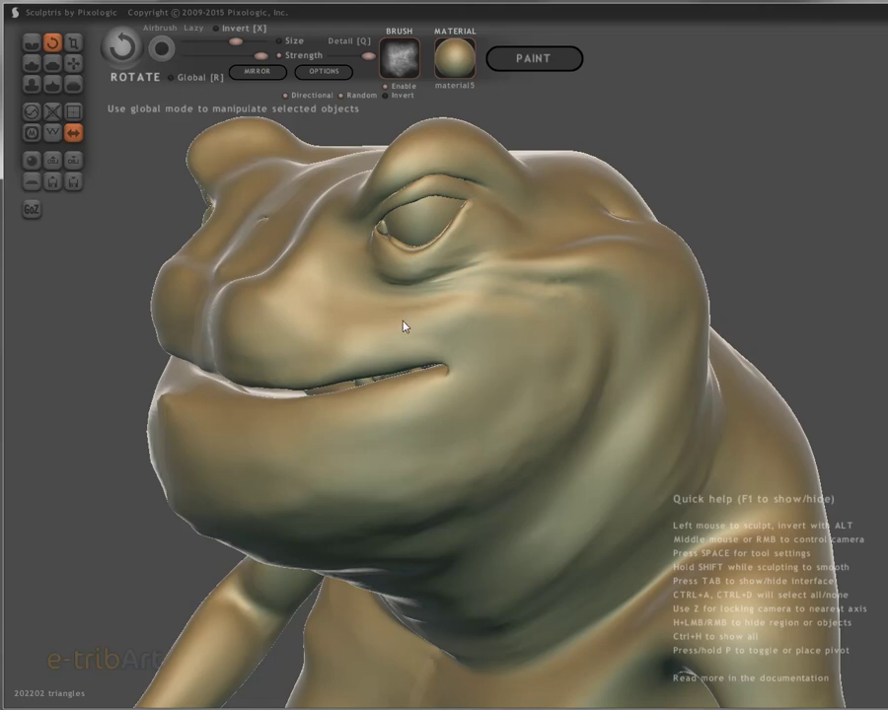
pyautogui.moveTo(452, 367)
pyautogui.mouseDown()
pyautogui.moveTo(480, 331)
pyautogui.moveTo(483, 338)
pyautogui.mouseUp()
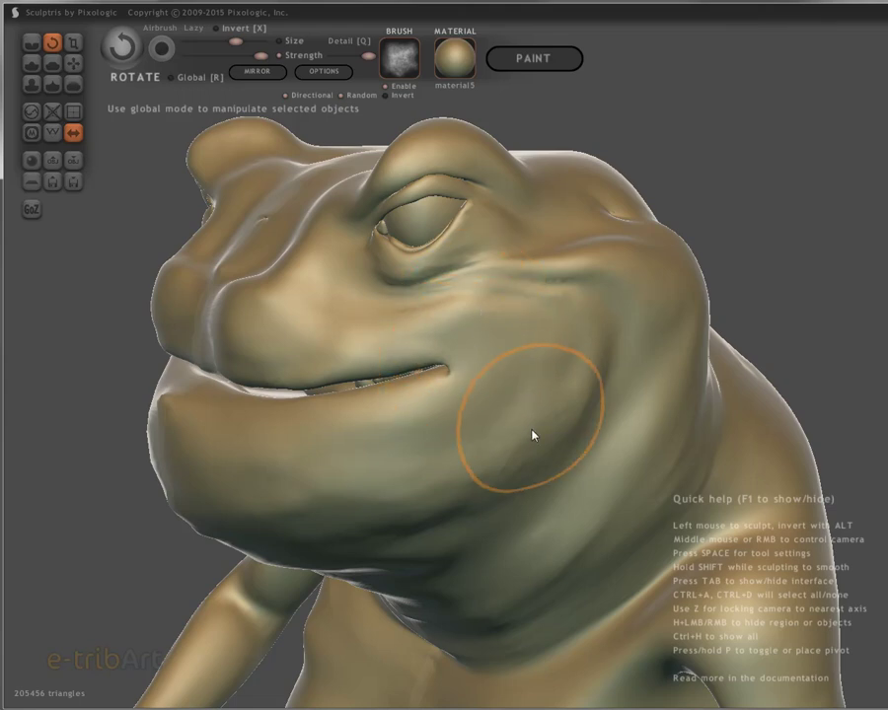
pyautogui.moveTo(519, 440)
pyautogui.mouseDown(button='middle')
pyautogui.moveTo(472, 432)
pyautogui.moveTo(542, 379)
pyautogui.mouseUp(button='middle')
pyautogui.moveTo(541, 379)
pyautogui.mouseDown()
pyautogui.moveTo(587, 333)
pyautogui.moveTo(589, 353)
pyautogui.moveTo(583, 348)
pyautogui.moveTo(614, 366)
pyautogui.moveTo(611, 348)
pyautogui.moveTo(623, 340)
pyautogui.mouseUp()
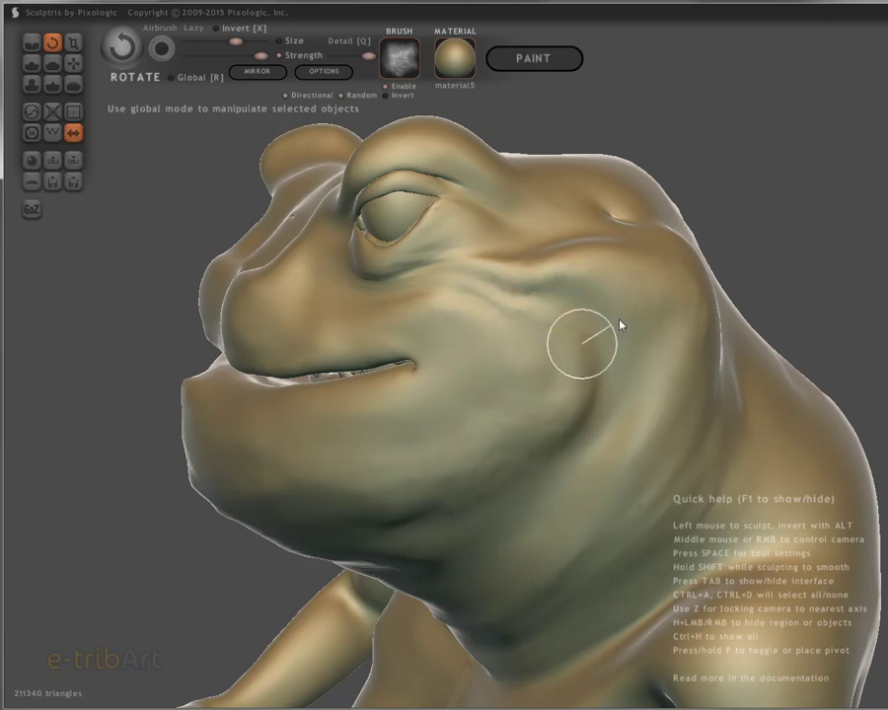
pyautogui.moveTo(519, 479); pyautogui.dragTo(466, 440)
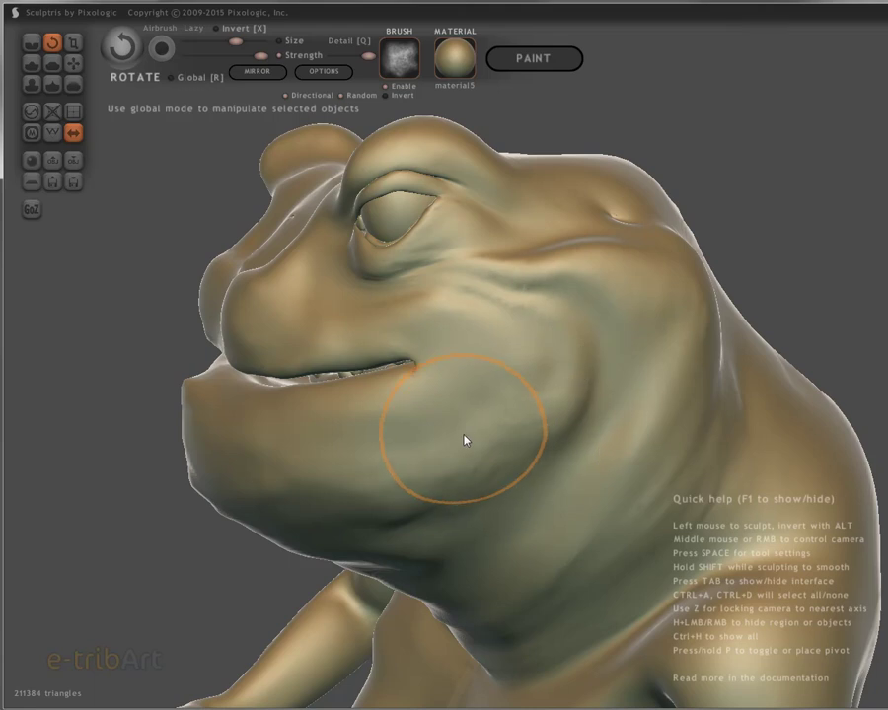
pyautogui.moveTo(456, 437)
pyautogui.mouseDown(button='middle')
pyautogui.moveTo(548, 444)
pyautogui.moveTo(550, 430)
pyautogui.moveTo(493, 447)
pyautogui.mouseUp(button='middle')
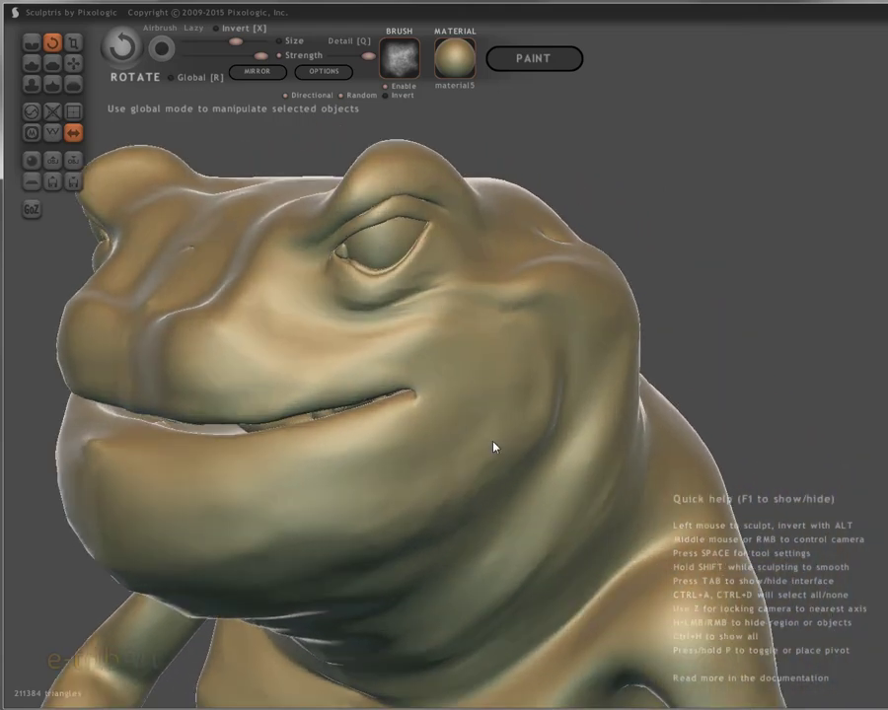
# With the Scale tool, try scaling and reworking a round patch on the cheek.
pyautogui.click(74, 47)
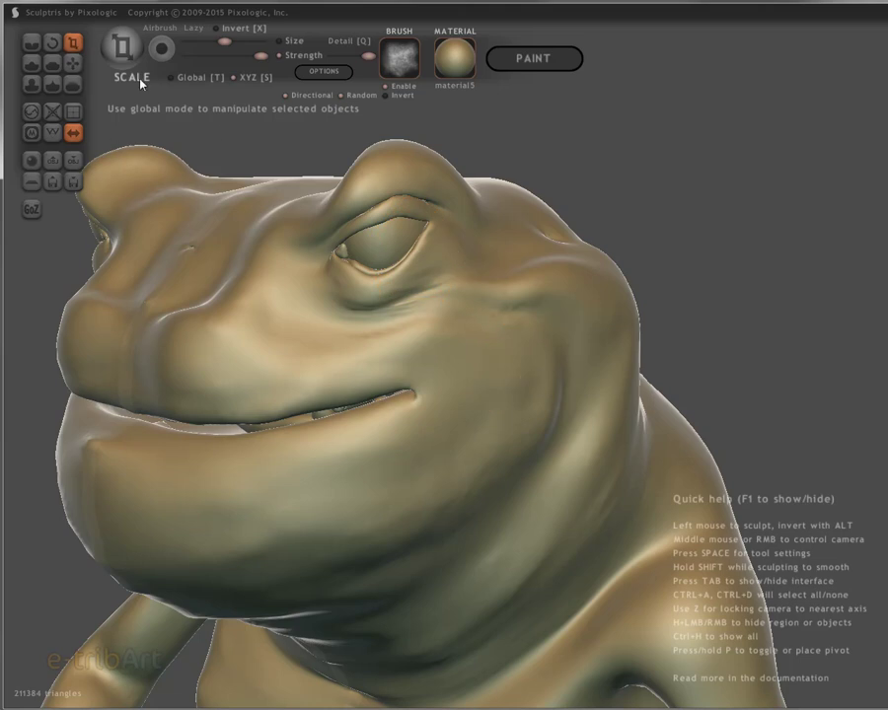
pyautogui.moveTo(479, 375)
pyautogui.mouseDown(button='middle')
pyautogui.moveTo(468, 402)
pyautogui.moveTo(381, 395)
pyautogui.mouseUp(button='middle')
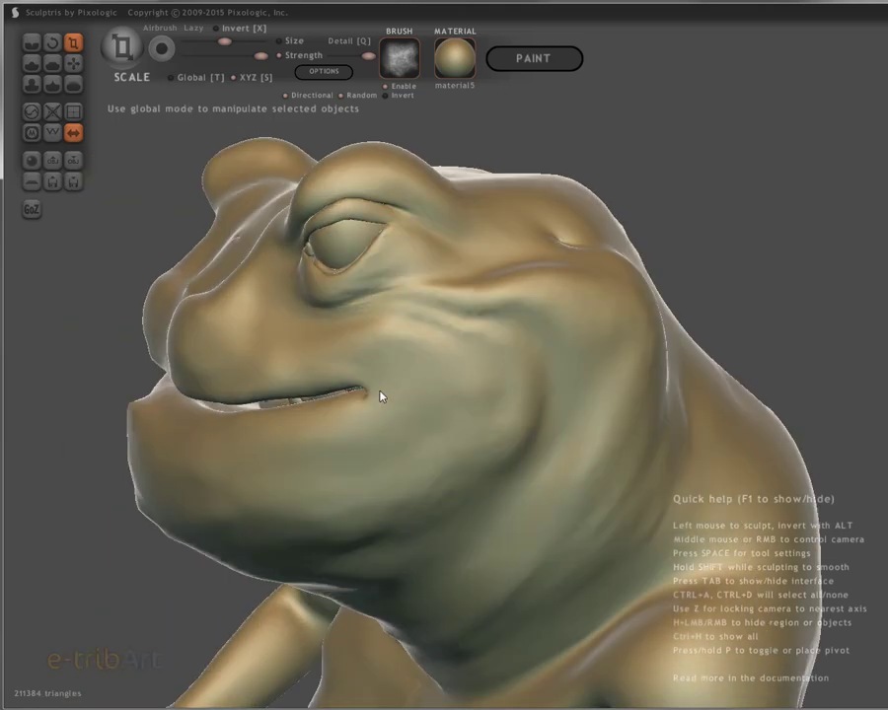
pyautogui.moveTo(491, 387); pyautogui.dragTo(680, 373)
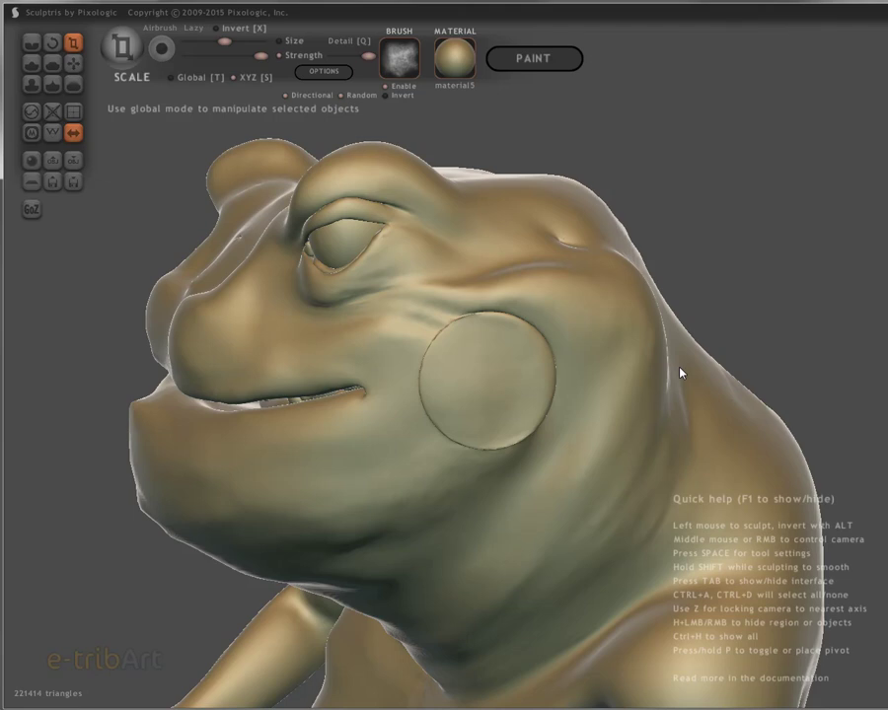
pyautogui.moveTo(681, 373)
pyautogui.keyDown('shift'); pyautogui.mouseDown()
pyautogui.moveTo(416, 389)
pyautogui.moveTo(77, 380)
pyautogui.mouseUp(); pyautogui.keyUp('shift')
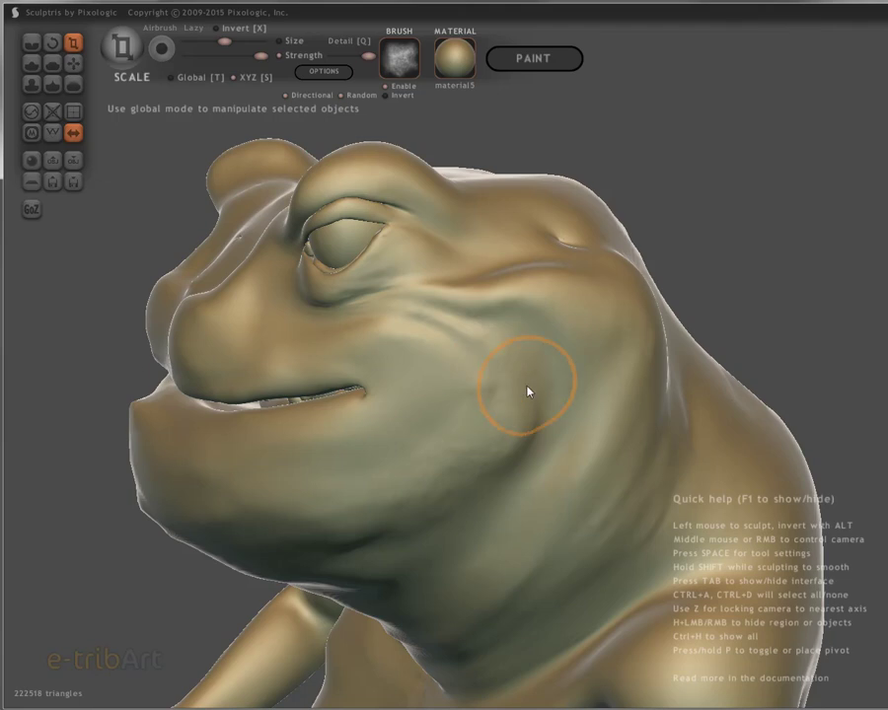
pyautogui.moveTo(515, 391)
pyautogui.keyDown('shift'); pyautogui.mouseDown()
pyautogui.moveTo(480, 417)
pyautogui.moveTo(487, 408)
pyautogui.moveTo(474, 351)
pyautogui.moveTo(460, 401)
pyautogui.moveTo(396, 404)
pyautogui.moveTo(373, 388)
pyautogui.moveTo(507, 385)
pyautogui.moveTo(361, 402)
pyautogui.moveTo(436, 390)
pyautogui.moveTo(387, 394)
pyautogui.mouseUp(); pyautogui.keyUp('shift')
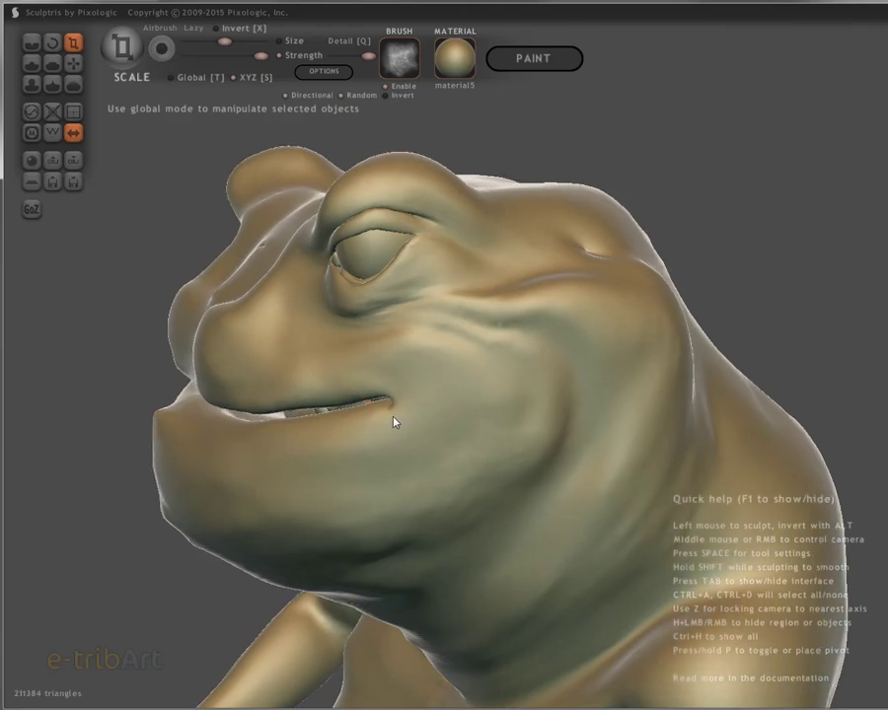
# Enlarge the Scale brush and stretch the upper eyelid so it droops heavily over the eye.
pyautogui.moveTo(392, 418); pyautogui.dragTo(452, 412, button='middle')
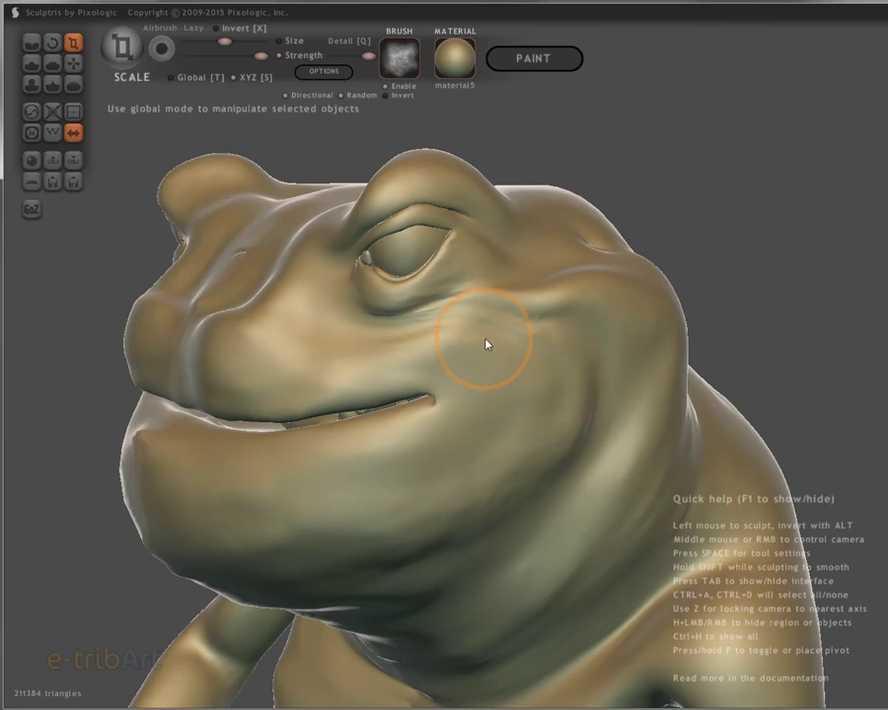
pyautogui.moveTo(403, 357)
pyautogui.mouseDown(button='middle')
pyautogui.moveTo(433, 350)
pyautogui.moveTo(427, 267)
pyautogui.mouseUp(button='middle')
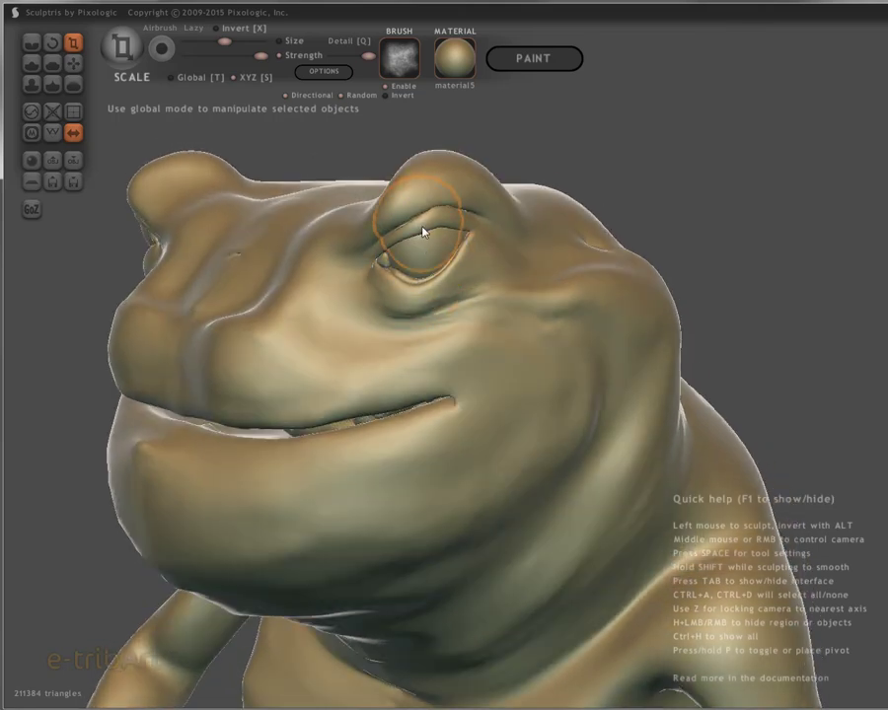
pyautogui.press('space')
pyautogui.moveTo(438, 184); pyautogui.dragTo(441, 177)
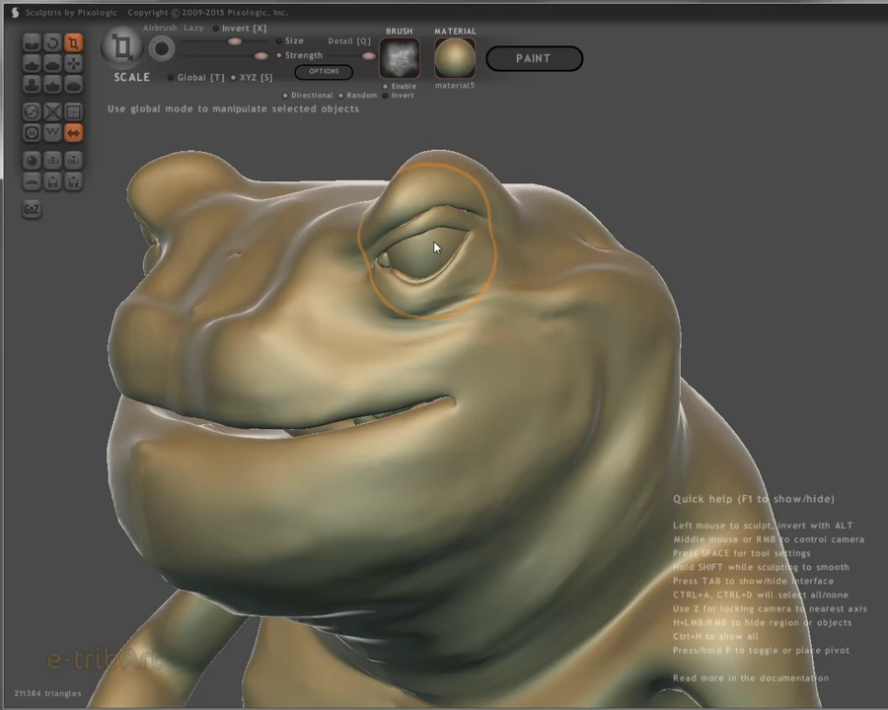
pyautogui.moveTo(438, 243); pyautogui.dragTo(541, 257)
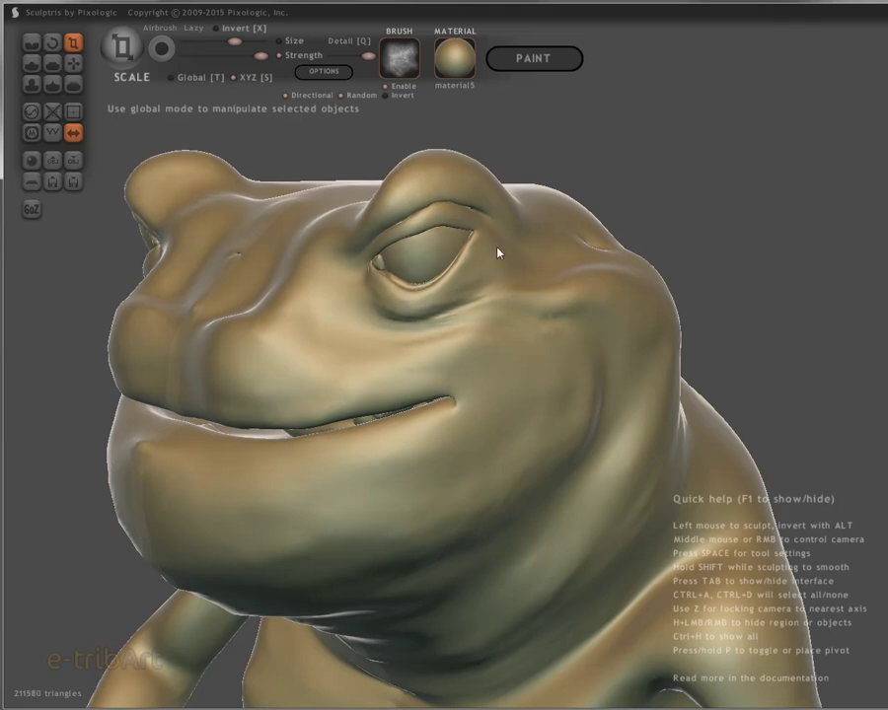
pyautogui.moveTo(549, 258)
pyautogui.mouseDown()
pyautogui.moveTo(579, 251)
pyautogui.moveTo(492, 265)
pyautogui.moveTo(422, 261)
pyautogui.moveTo(560, 264)
pyautogui.mouseUp()
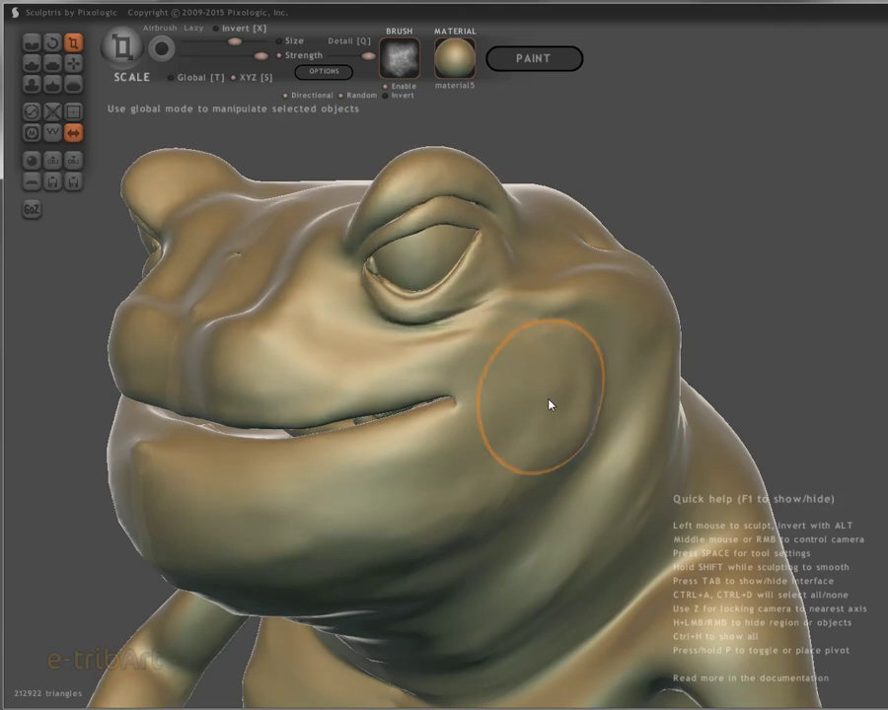
pyautogui.moveTo(478, 260)
pyautogui.mouseDown(button='middle')
pyautogui.moveTo(371, 281)
pyautogui.moveTo(499, 274)
pyautogui.mouseUp(button='middle')
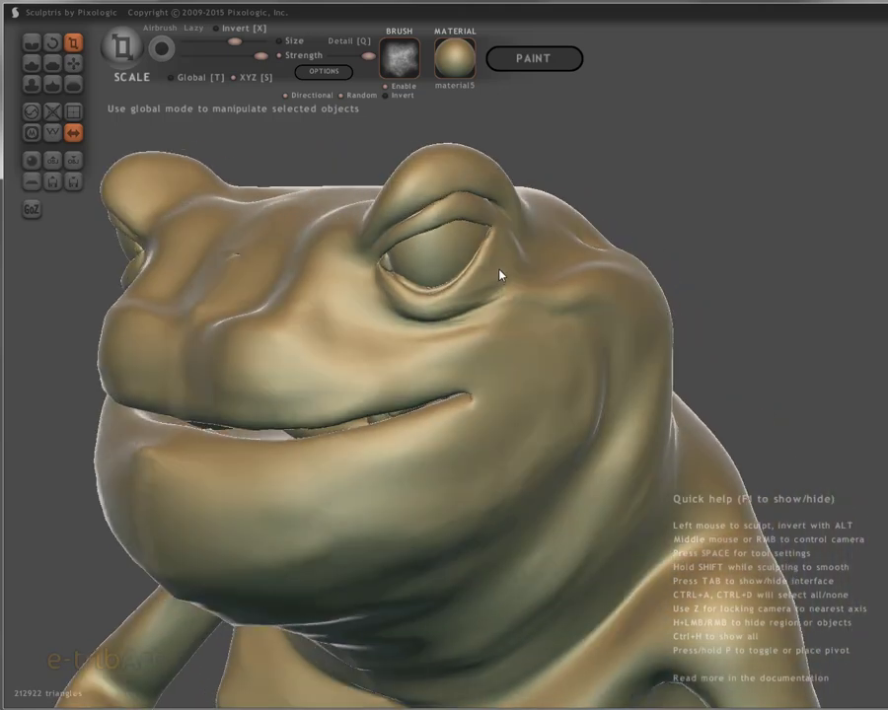
# Brush the Smooth tool over the upper eyelid to soften its creases, viewed from the front.
pyautogui.click(75, 87)
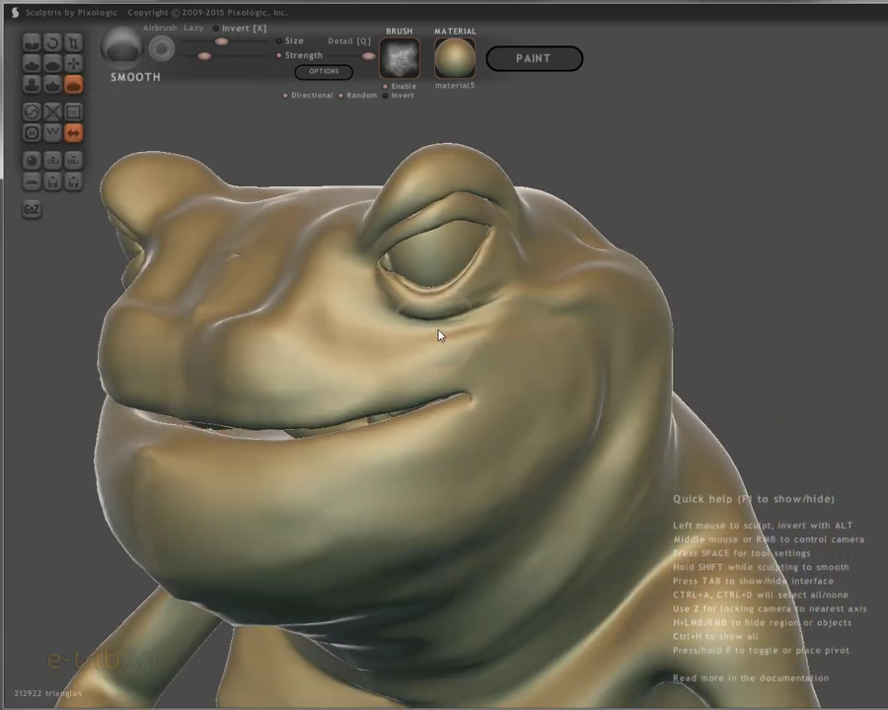
pyautogui.moveTo(502, 343); pyautogui.dragTo(389, 359, button='middle')
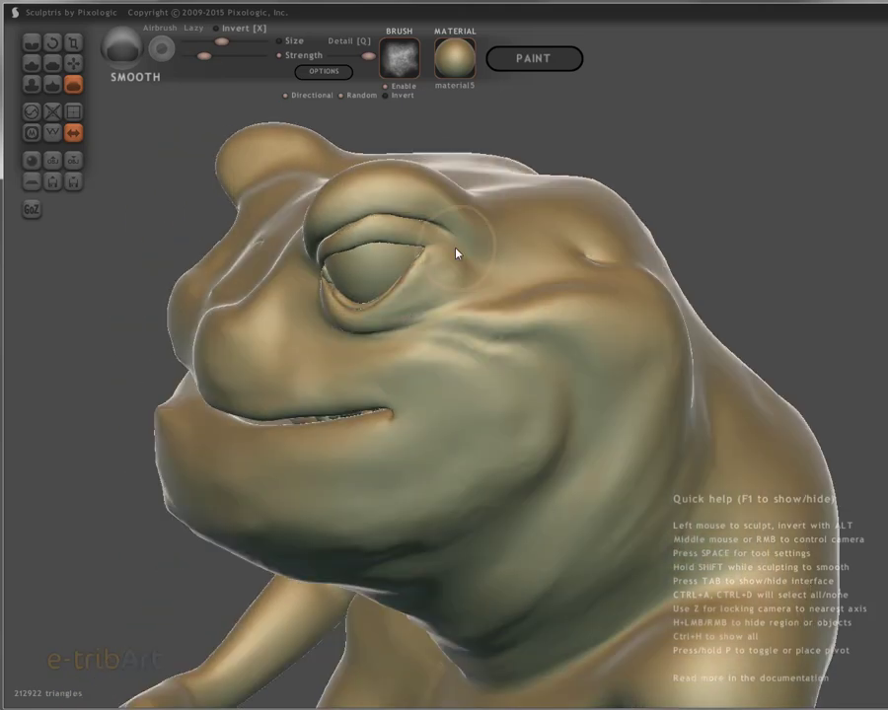
pyautogui.moveTo(428, 319); pyautogui.dragTo(560, 330, button='middle')
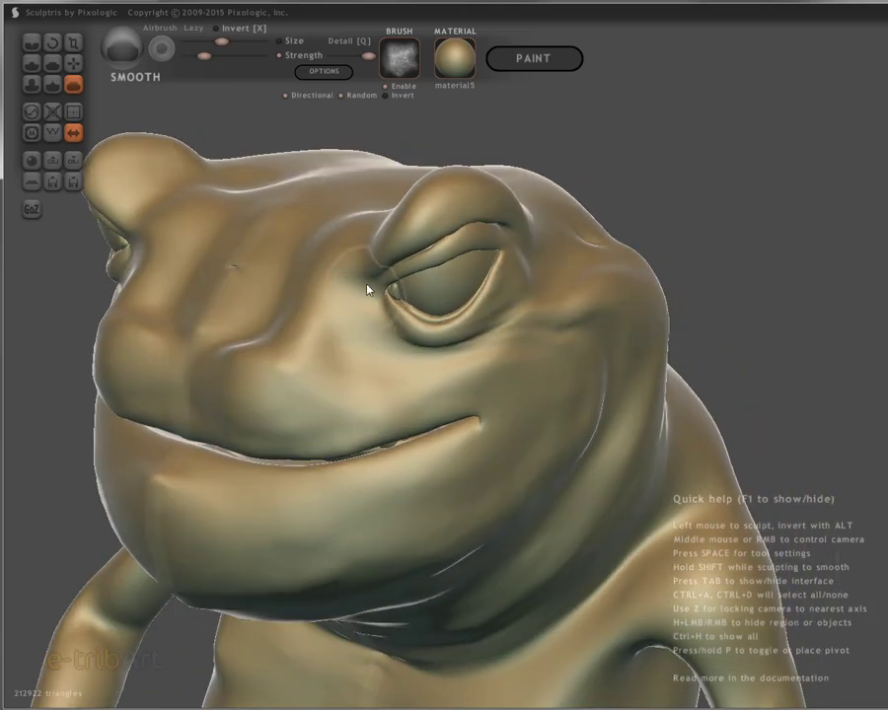
pyautogui.moveTo(434, 322); pyautogui.dragTo(372, 433, button='middle')
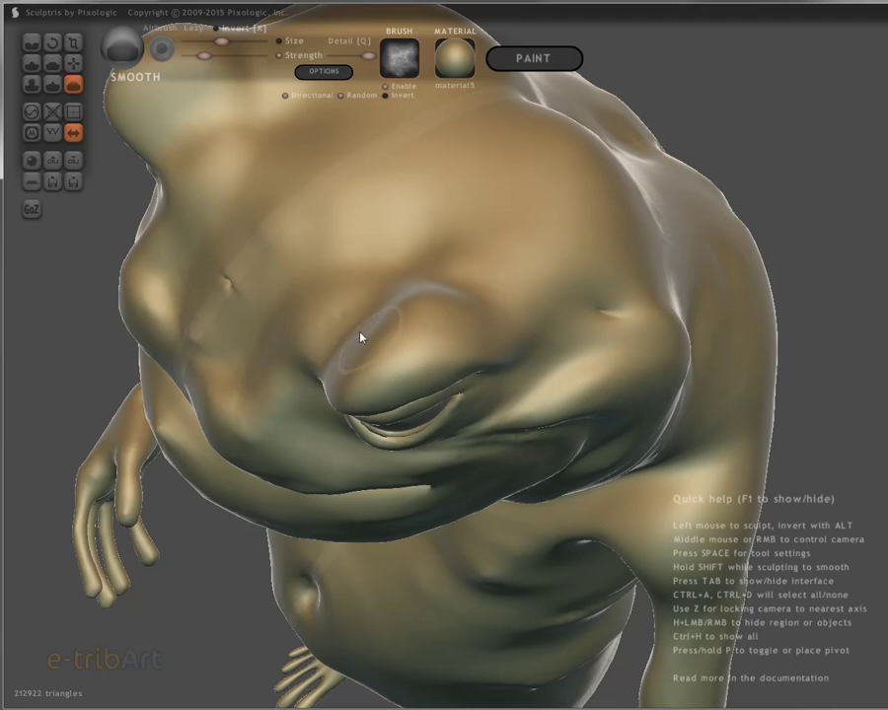
pyautogui.moveTo(480, 396); pyautogui.dragTo(517, 243, button='middle')
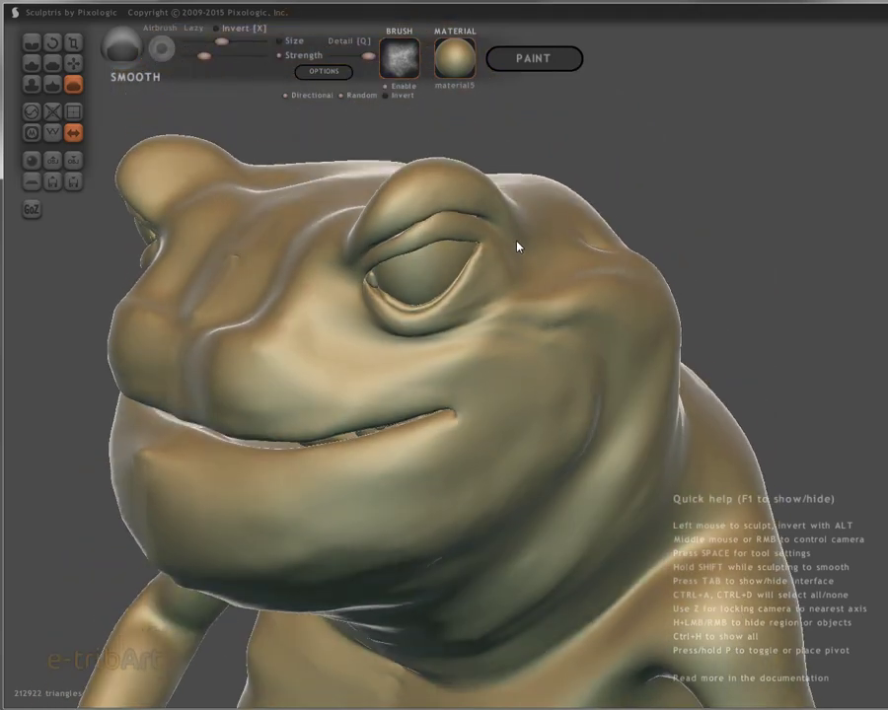
pyautogui.moveTo(508, 263)
pyautogui.mouseDown()
pyautogui.moveTo(415, 211)
pyautogui.moveTo(495, 222)
pyautogui.moveTo(464, 214)
pyautogui.mouseUp()
pyautogui.moveTo(511, 337)
pyautogui.mouseDown(button='middle')
pyautogui.moveTo(467, 311)
pyautogui.moveTo(450, 244)
pyautogui.mouseUp(button='middle')
pyautogui.moveTo(323, 254)
pyautogui.mouseDown(button='middle')
pyautogui.moveTo(381, 340)
pyautogui.moveTo(468, 341)
pyautogui.mouseUp(button='middle')
pyautogui.moveTo(494, 405)
pyautogui.mouseDown(button='middle')
pyautogui.moveTo(487, 334)
pyautogui.moveTo(422, 363)
pyautogui.moveTo(552, 353)
pyautogui.moveTo(504, 344)
pyautogui.moveTo(519, 351)
pyautogui.moveTo(386, 367)
pyautogui.moveTo(367, 382)
pyautogui.mouseUp(button='middle')
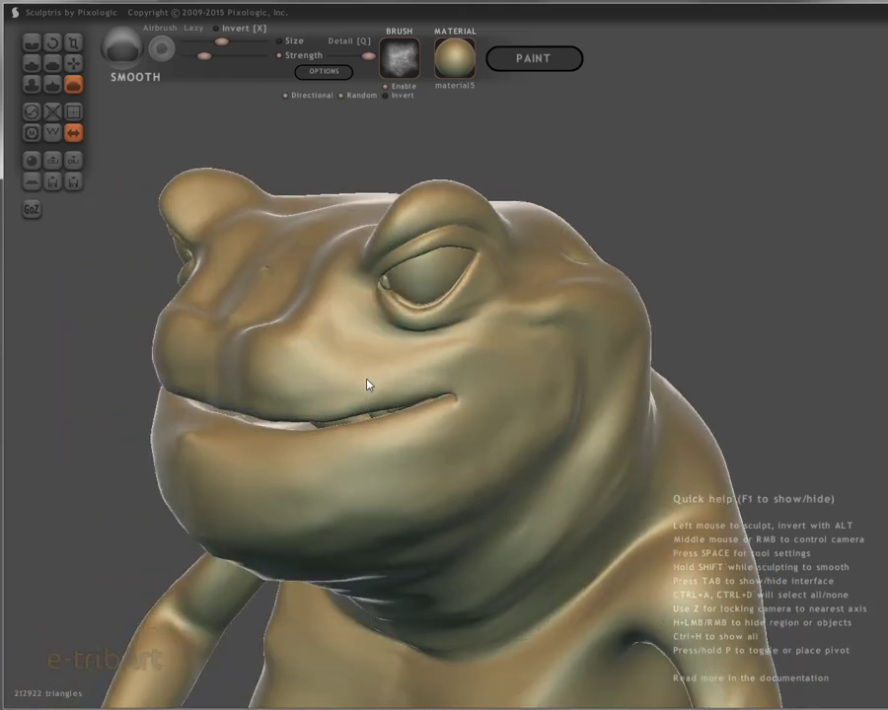
# Switch to Flatten with a smaller brush size and Brush Enable unchecked.
pyautogui.click(52, 63)
pyautogui.moveTo(514, 428)
pyautogui.mouseDown(button='middle')
pyautogui.moveTo(434, 405)
pyautogui.moveTo(397, 377)
pyautogui.moveTo(471, 431)
pyautogui.mouseUp(button='middle')
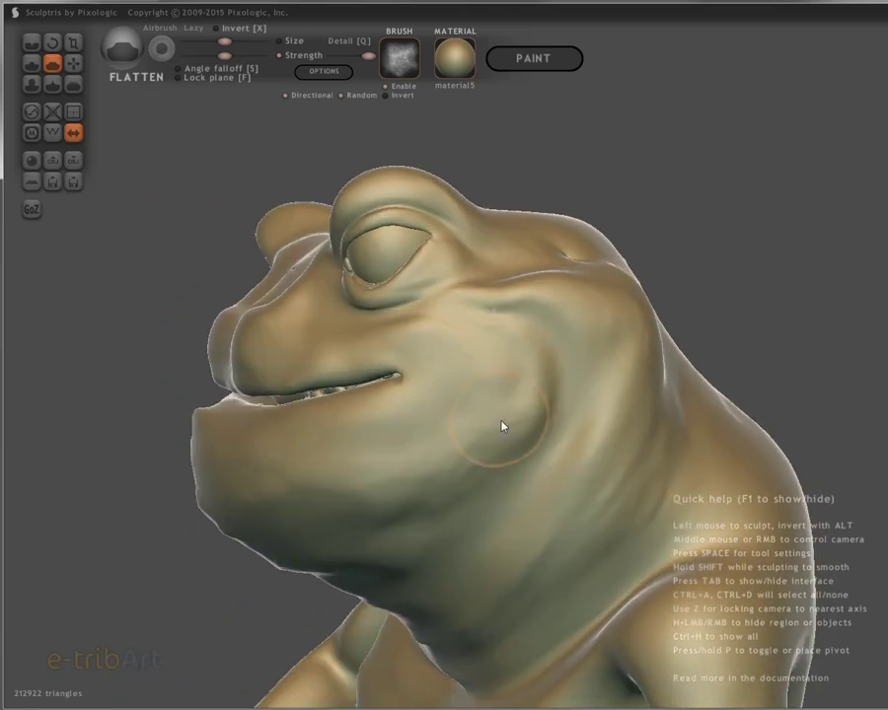
pyautogui.press('space')
pyautogui.moveTo(510, 349); pyautogui.dragTo(512, 362)
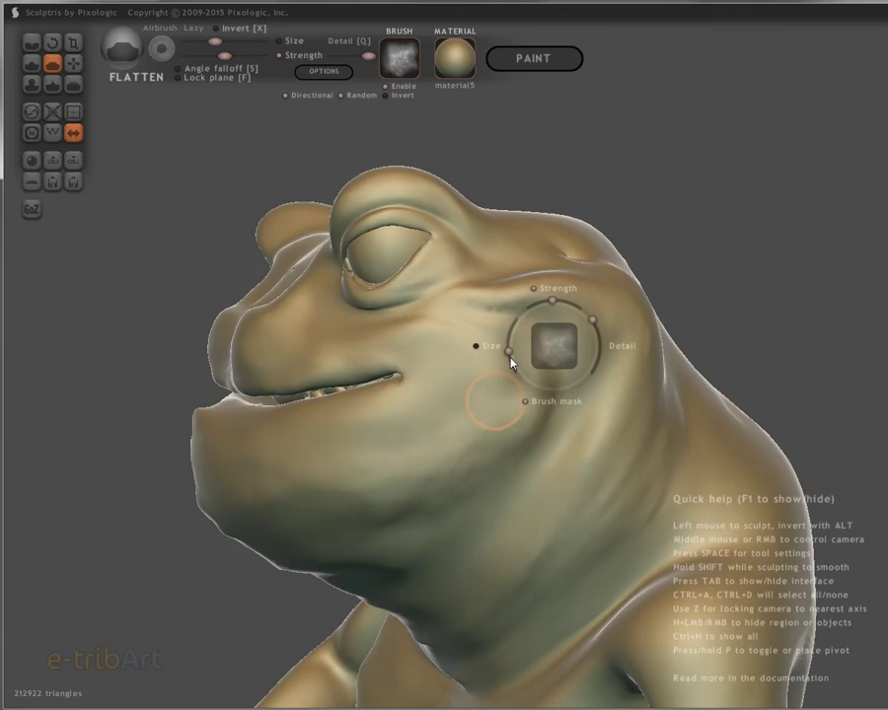
pyautogui.moveTo(507, 424); pyautogui.dragTo(422, 475)
pyautogui.click(403, 87)
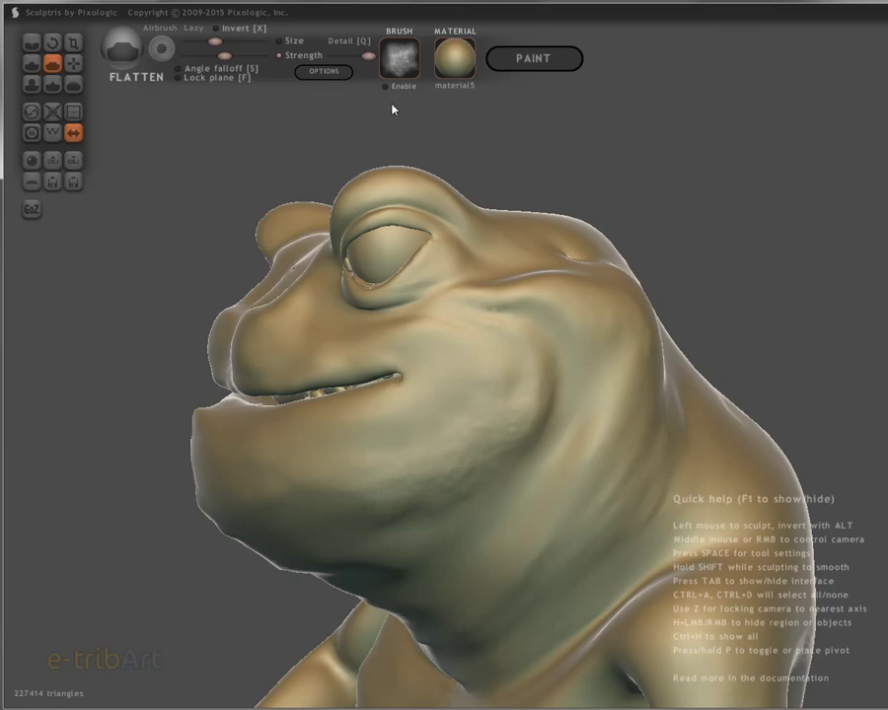
# Flatten the cheek, neck and throat surfaces, ending on a front view of the frog.
pyautogui.moveTo(484, 435); pyautogui.dragTo(439, 430, button='middle')
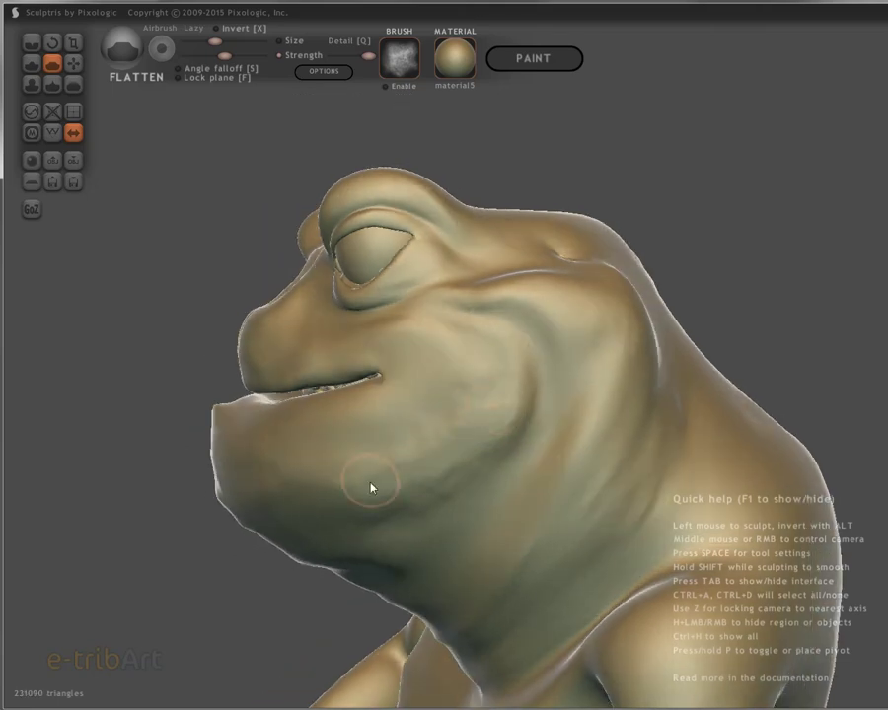
pyautogui.moveTo(454, 461)
pyautogui.mouseDown()
pyautogui.moveTo(515, 386)
pyautogui.moveTo(425, 462)
pyautogui.moveTo(505, 412)
pyautogui.moveTo(450, 422)
pyautogui.moveTo(337, 471)
pyautogui.moveTo(452, 443)
pyautogui.mouseUp()
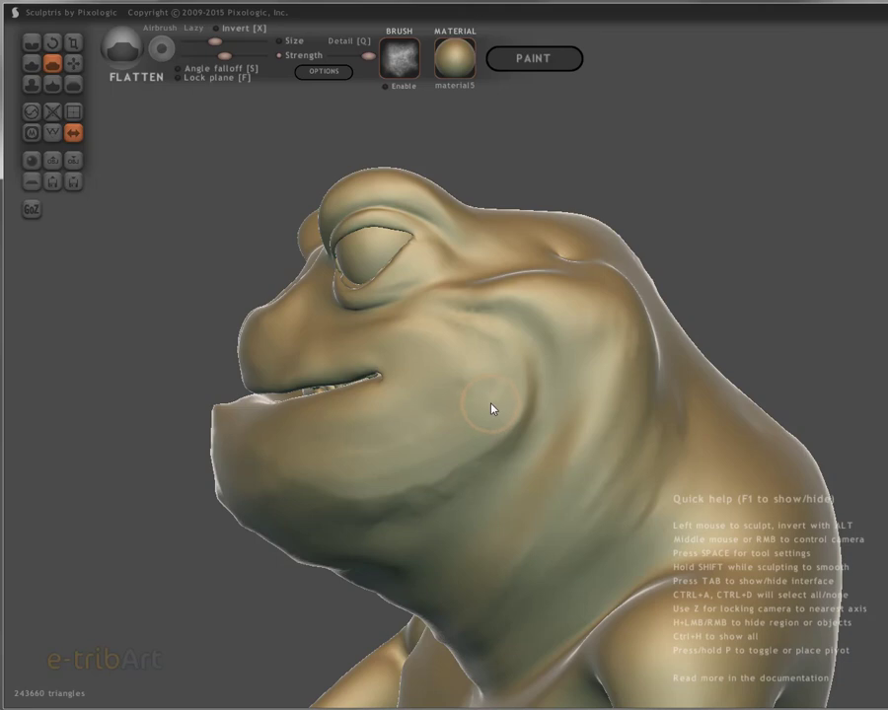
pyautogui.moveTo(383, 499)
pyautogui.mouseDown(button='middle')
pyautogui.moveTo(483, 486)
pyautogui.moveTo(470, 449)
pyautogui.moveTo(511, 467)
pyautogui.moveTo(612, 410)
pyautogui.mouseUp(button='middle')
pyautogui.moveTo(613, 410)
pyautogui.mouseDown()
pyautogui.moveTo(613, 399)
pyautogui.moveTo(581, 432)
pyautogui.moveTo(455, 486)
pyautogui.moveTo(397, 481)
pyautogui.moveTo(519, 480)
pyautogui.moveTo(596, 426)
pyautogui.moveTo(424, 504)
pyautogui.moveTo(559, 465)
pyautogui.moveTo(612, 418)
pyautogui.moveTo(550, 520)
pyautogui.mouseUp()
pyautogui.moveTo(550, 520)
pyautogui.mouseDown(button='right')
pyautogui.moveTo(496, 586)
pyautogui.moveTo(749, 507)
pyautogui.moveTo(509, 472)
pyautogui.moveTo(652, 454)
pyautogui.moveTo(496, 467)
pyautogui.moveTo(446, 544)
pyautogui.moveTo(438, 539)
pyautogui.moveTo(648, 336)
pyautogui.mouseUp(button='right')
pyautogui.moveTo(642, 322)
pyautogui.mouseDown()
pyautogui.moveTo(597, 448)
pyautogui.moveTo(591, 326)
pyautogui.moveTo(581, 363)
pyautogui.moveTo(512, 412)
pyautogui.moveTo(567, 353)
pyautogui.mouseUp()
pyautogui.moveTo(641, 379)
pyautogui.mouseDown()
pyautogui.moveTo(538, 499)
pyautogui.moveTo(638, 405)
pyautogui.moveTo(510, 490)
pyautogui.moveTo(521, 499)
pyautogui.mouseUp()
pyautogui.moveTo(521, 499)
pyautogui.mouseDown(button='middle')
pyautogui.moveTo(542, 531)
pyautogui.moveTo(689, 510)
pyautogui.moveTo(790, 470)
pyautogui.moveTo(790, 457)
pyautogui.mouseUp(button='middle')
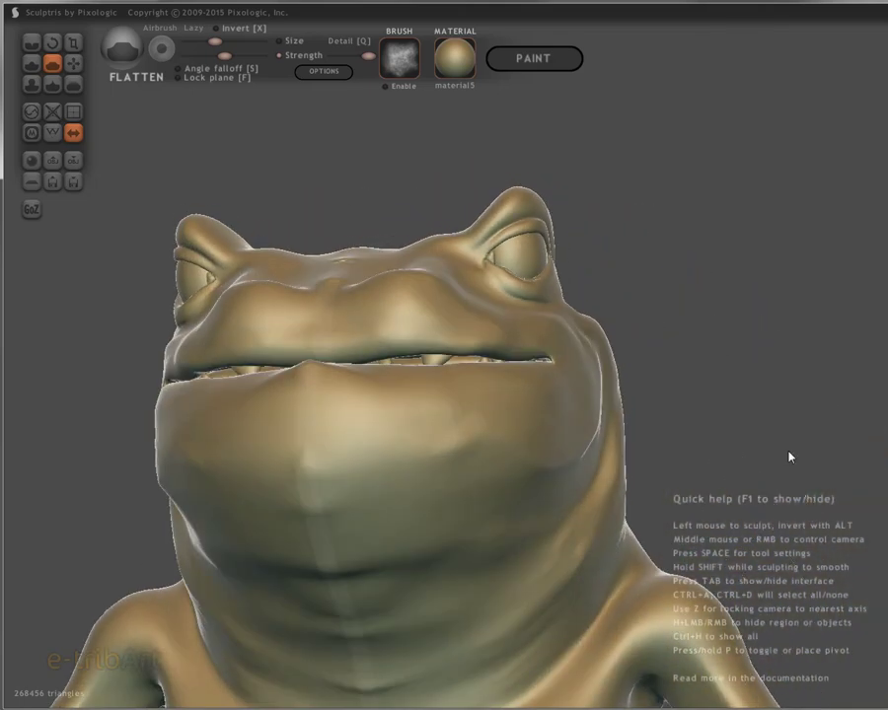